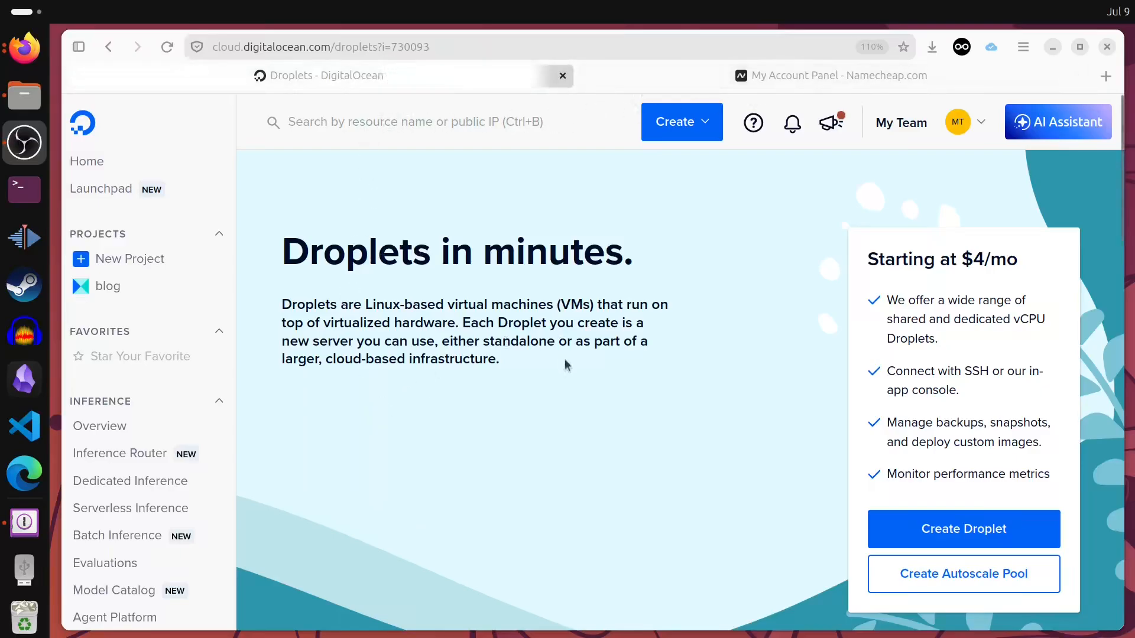
- Check the Namecheap dashboard, then return to and browse the DigitalOcean Droplets page
click(763, 77)
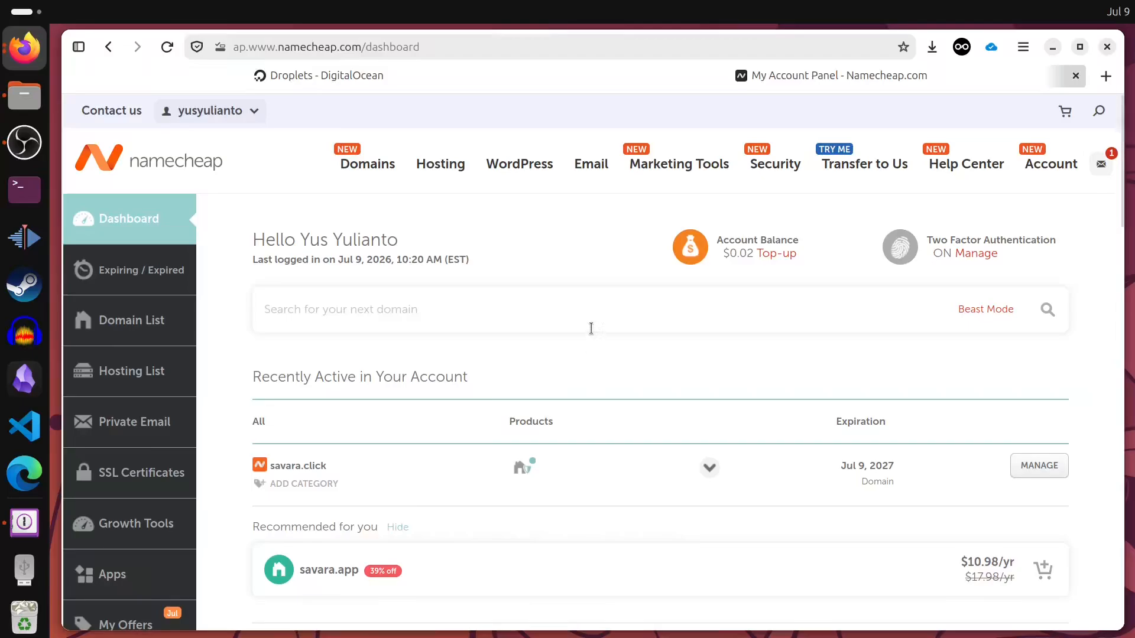
click(462, 79)
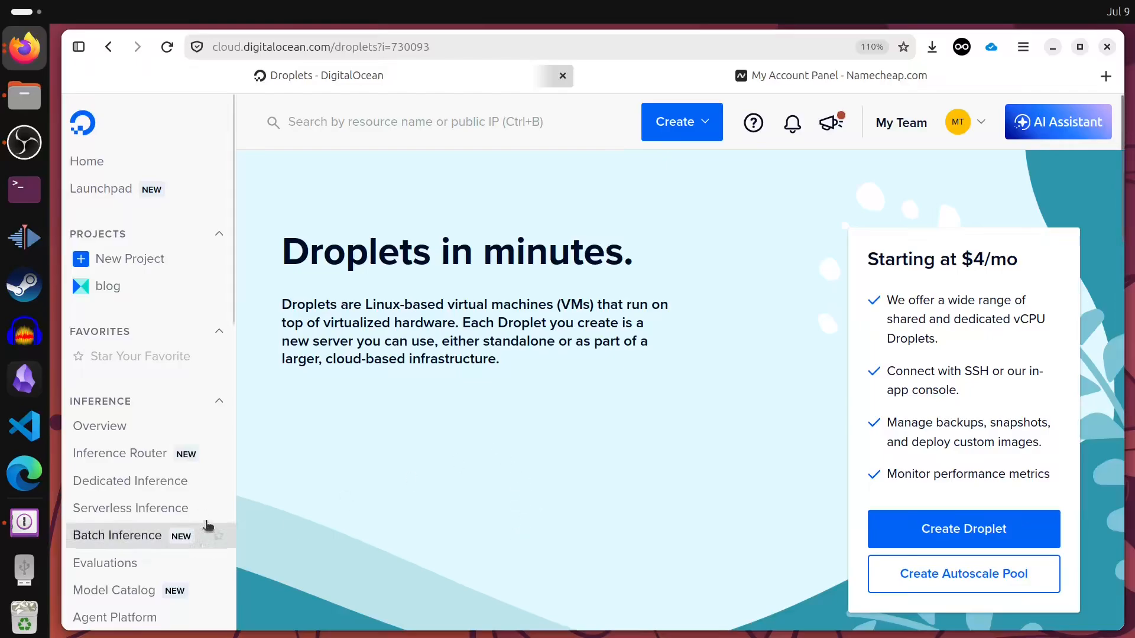
scroll(208, 514, down, 3)
scroll(208, 510, down, 1)
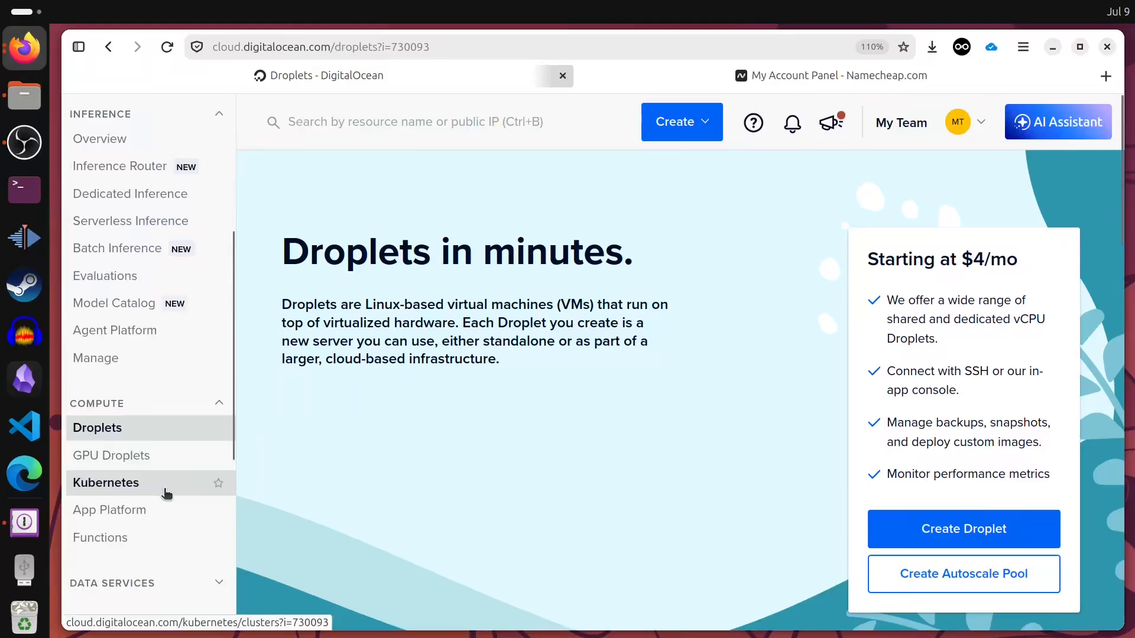
scroll(167, 497, down, 6)
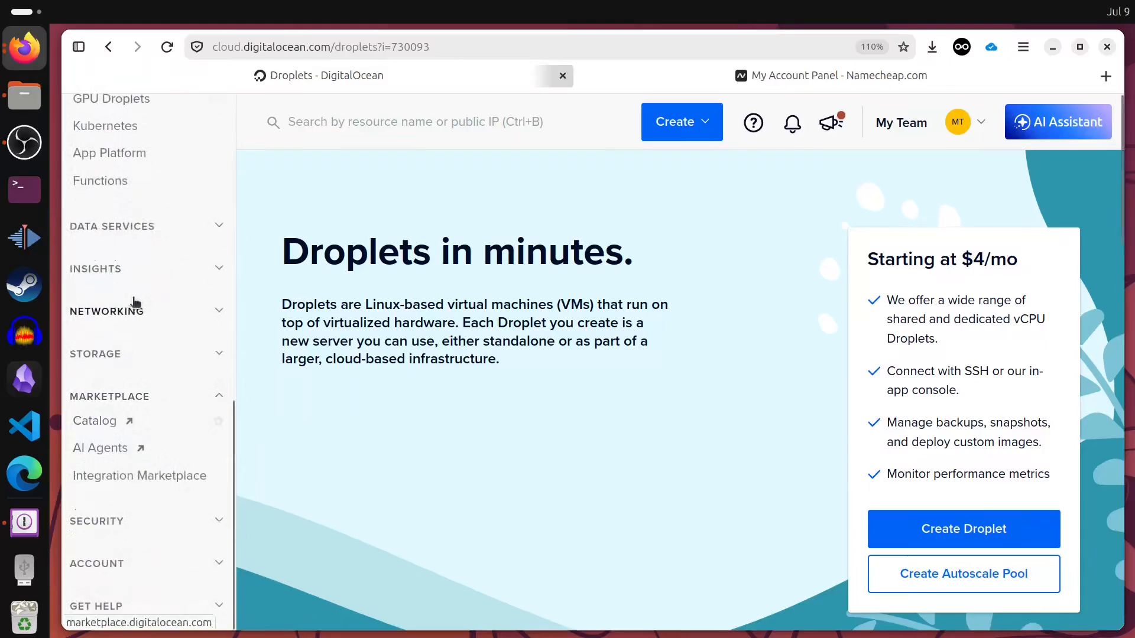
scroll(131, 461, up, 5)
scroll(131, 460, up, 5)
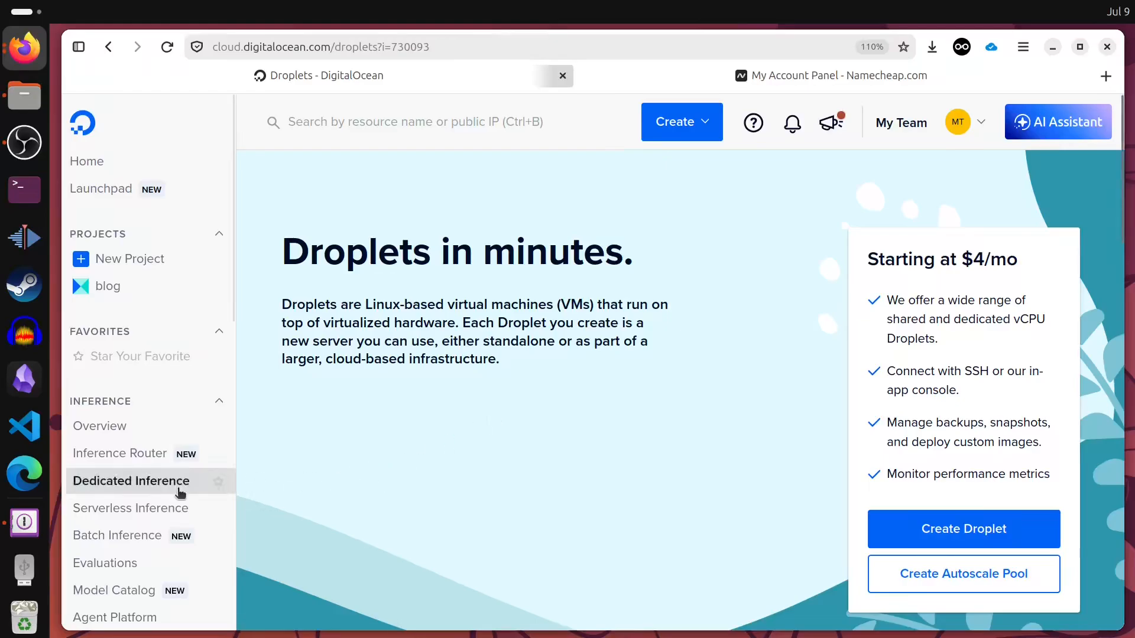
scroll(128, 448, down, 3)
scroll(129, 450, up, 3)
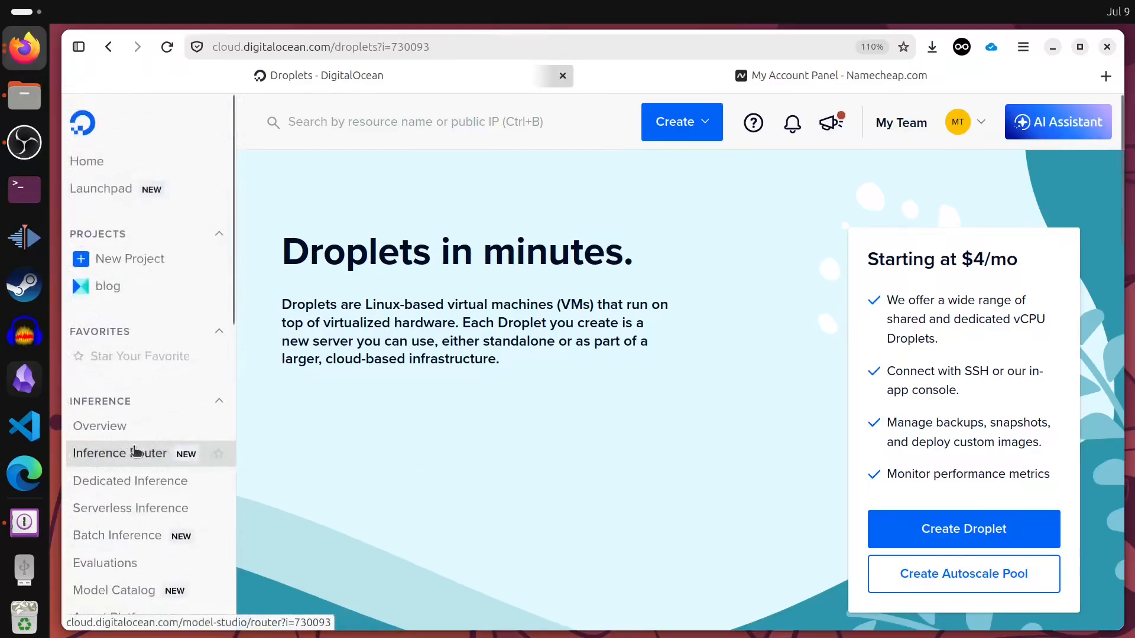
scroll(135, 449, down, 7)
scroll(136, 451, down, 4)
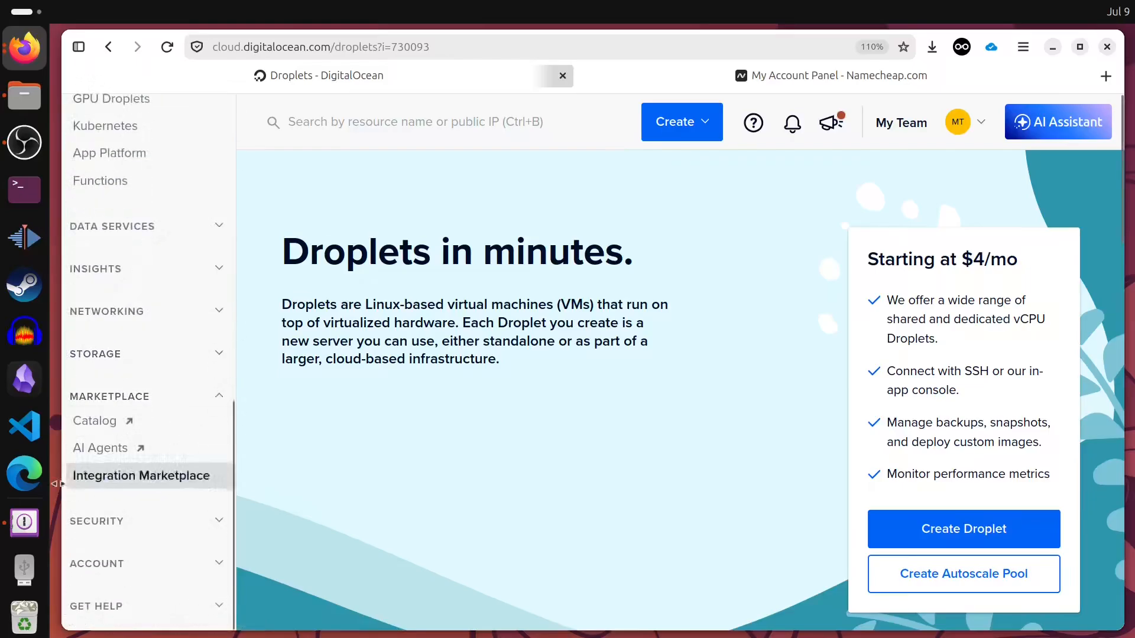
scroll(155, 426, up, 10)
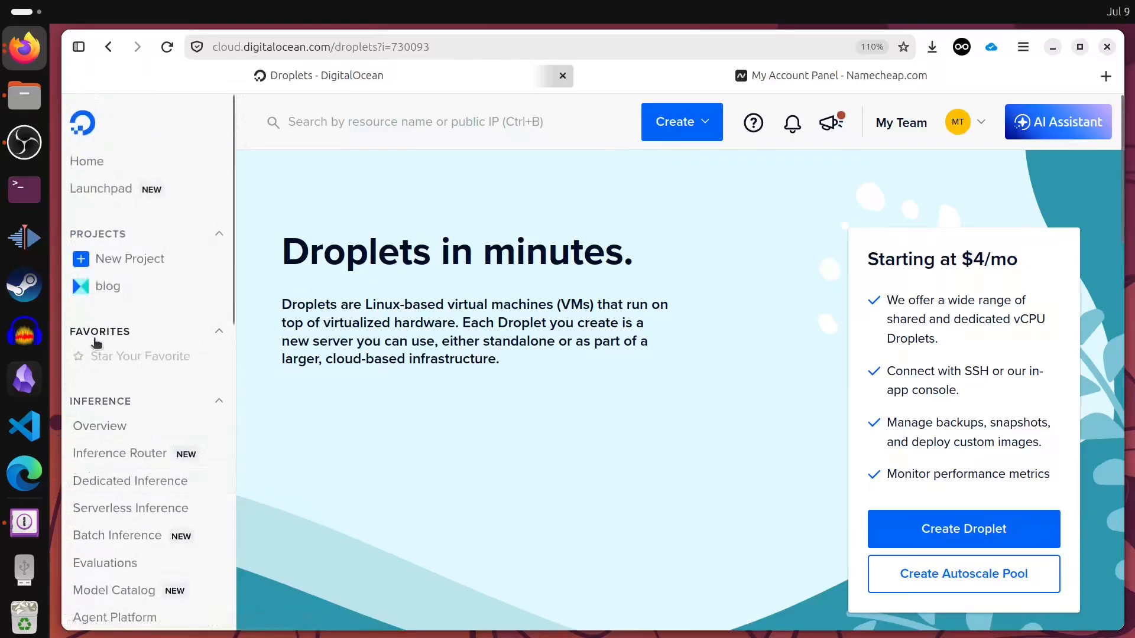
scroll(154, 407, down, 7)
scroll(89, 384, up, 7)
scroll(135, 391, down, 7)
scroll(162, 416, down, 3)
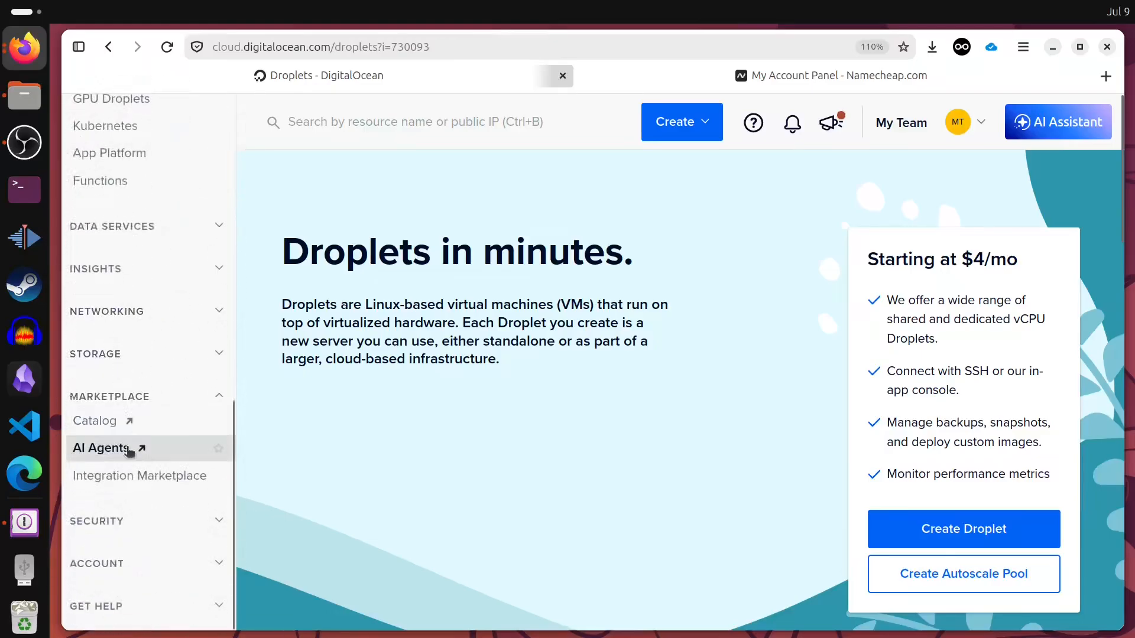
scroll(94, 437, up, 2)
scroll(132, 405, up, 3)
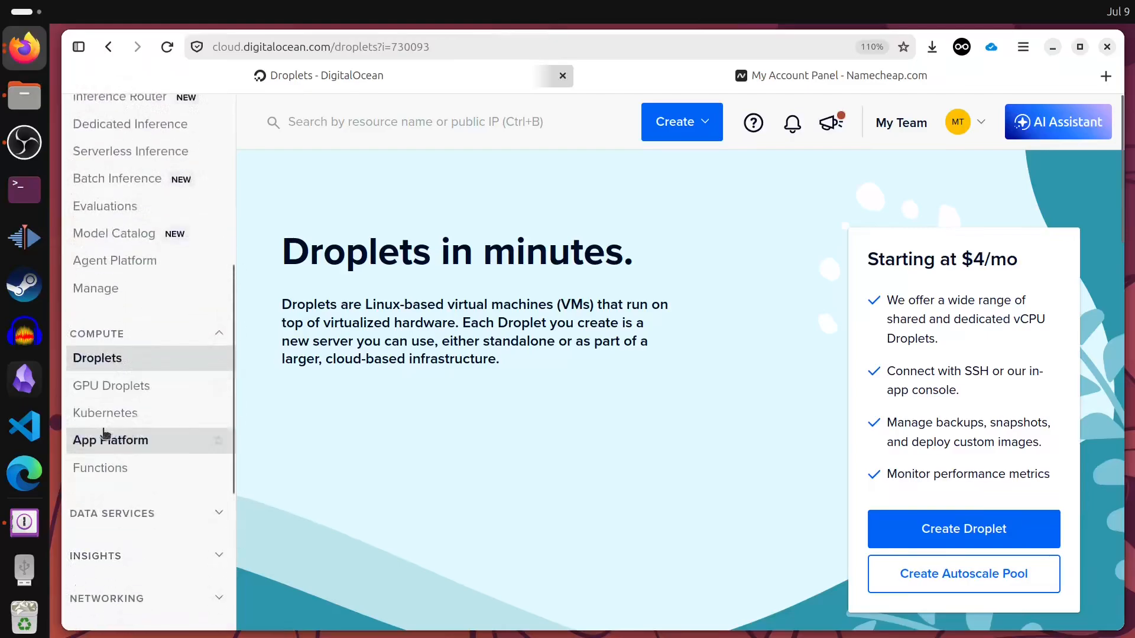
scroll(160, 402, down, 4)
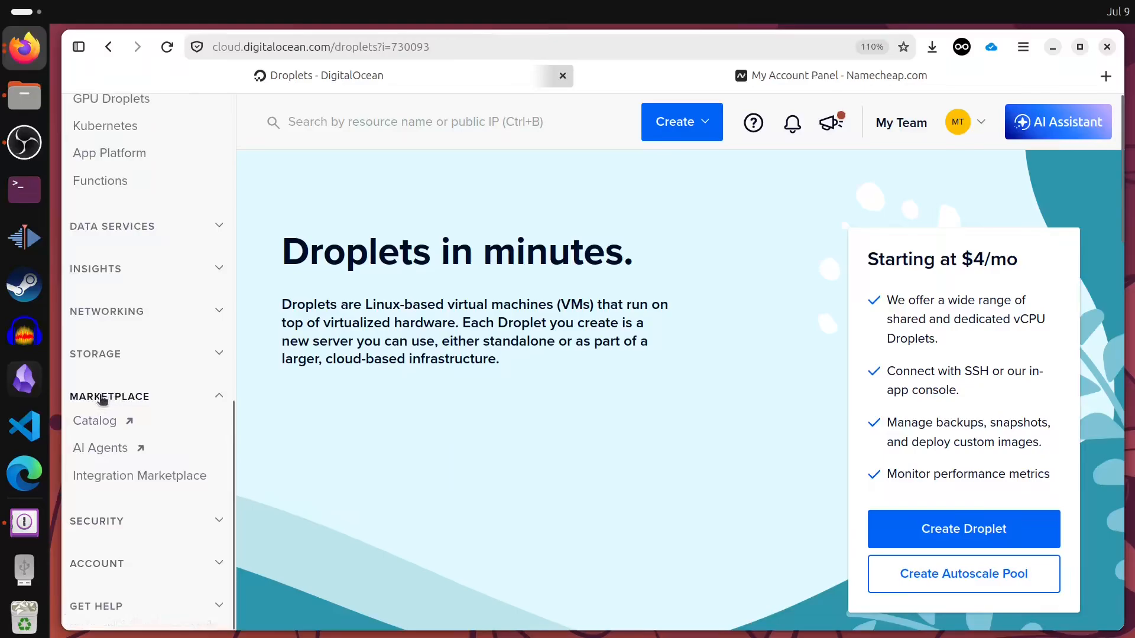
- Open Marketplace > Catalog, close the old Droplets tab, and locate the OpenLiteSpeed WordPress card
click(106, 422)
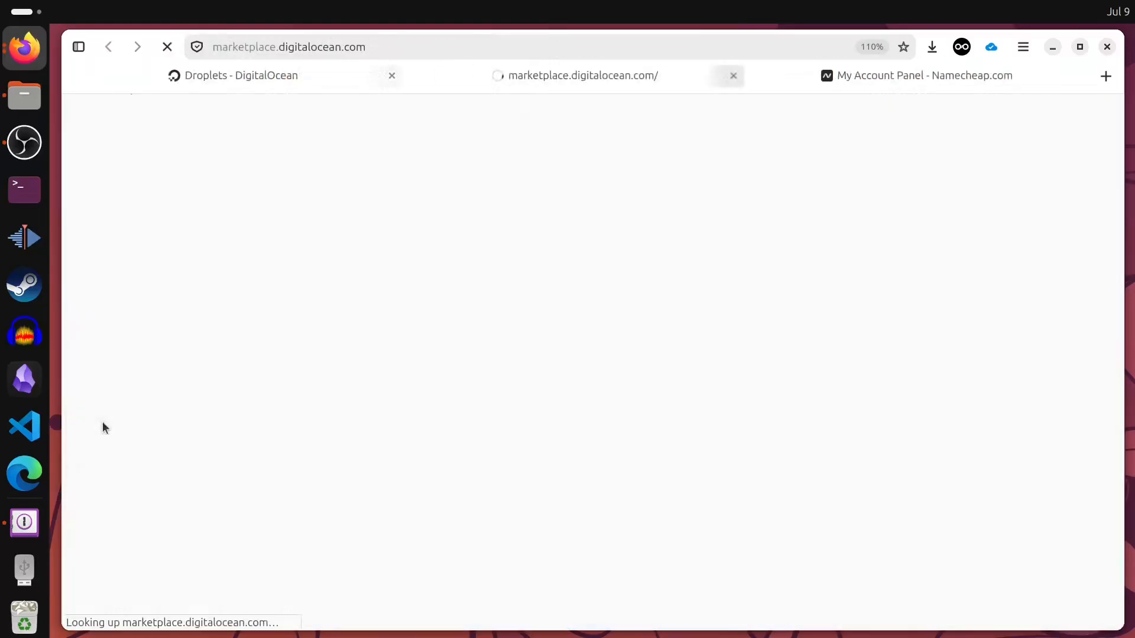
click(385, 75)
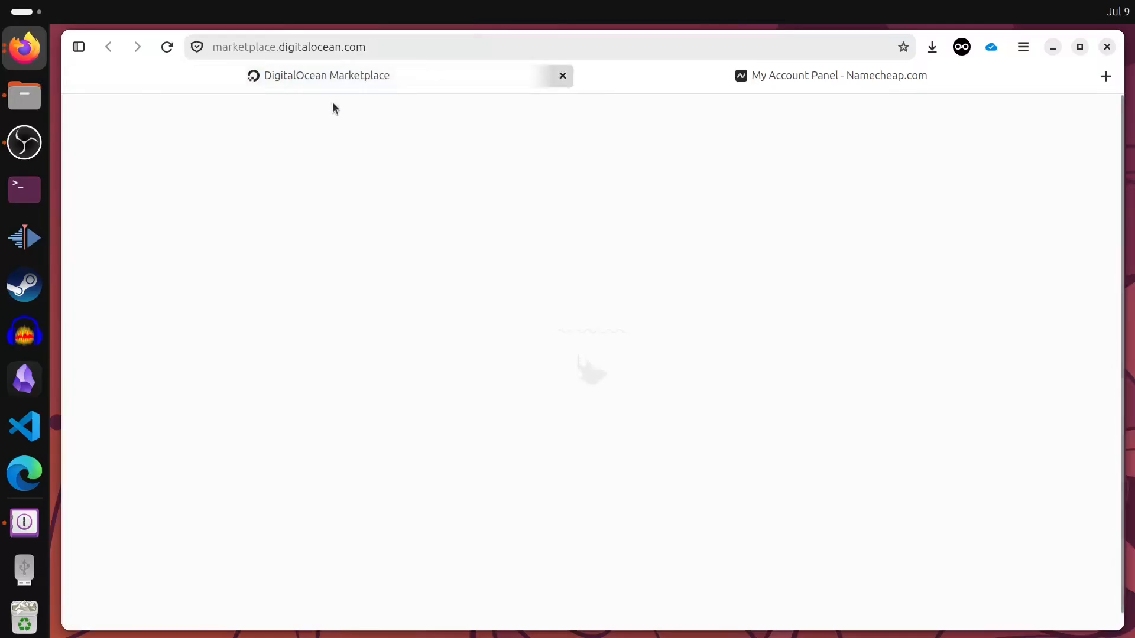
scroll(684, 417, down, 20)
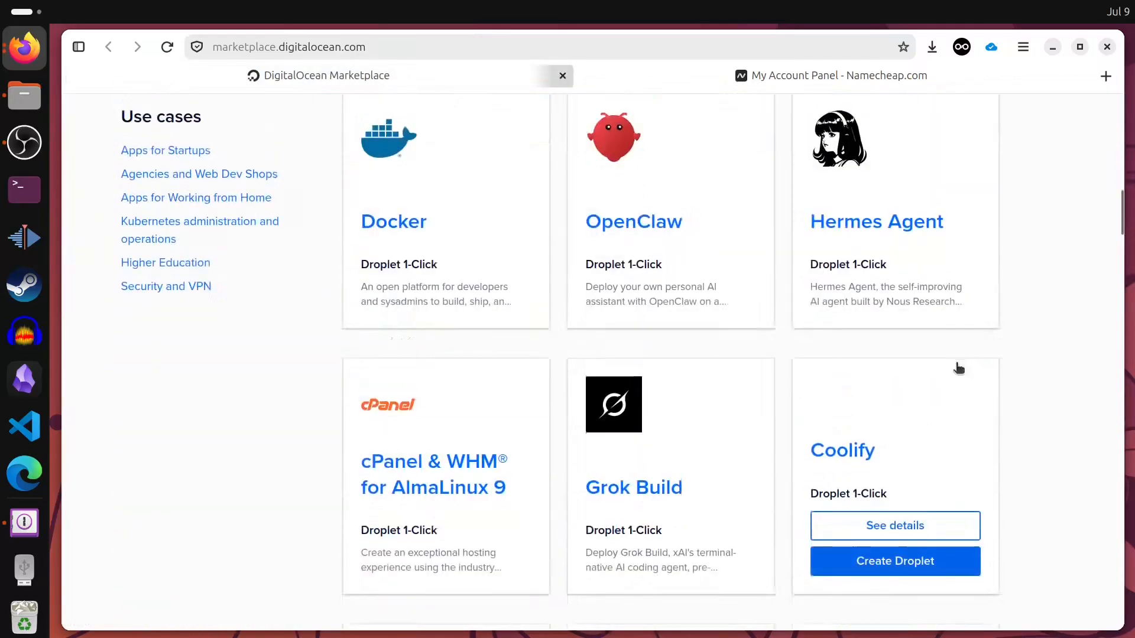
scroll(999, 397, down, 5)
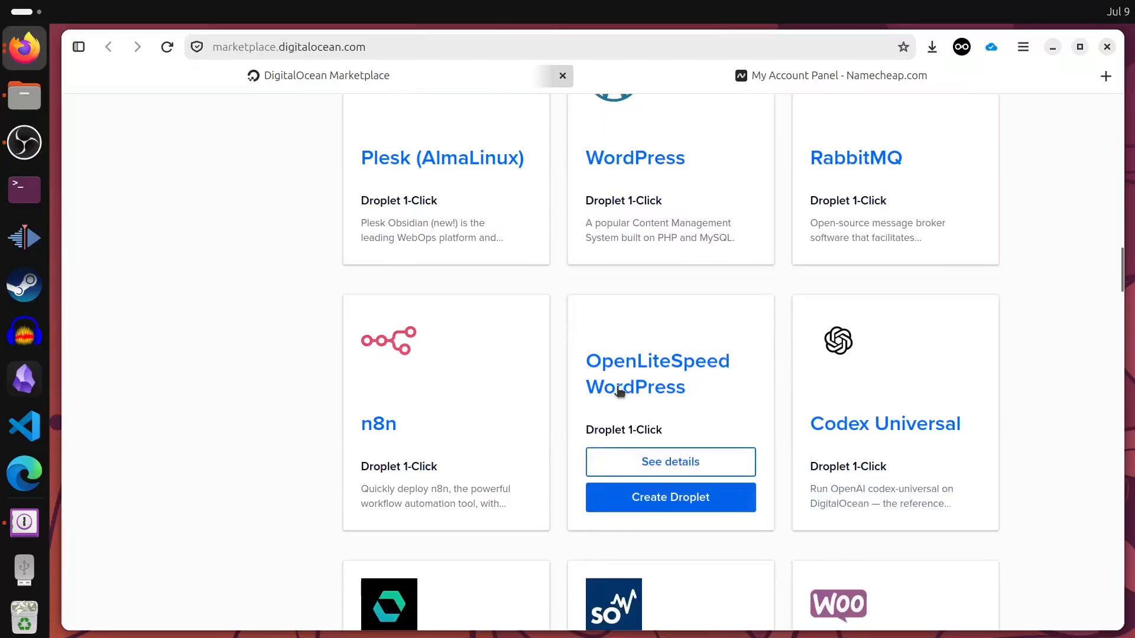
scroll(945, 426, up, 3)
mouse_move(647, 341)
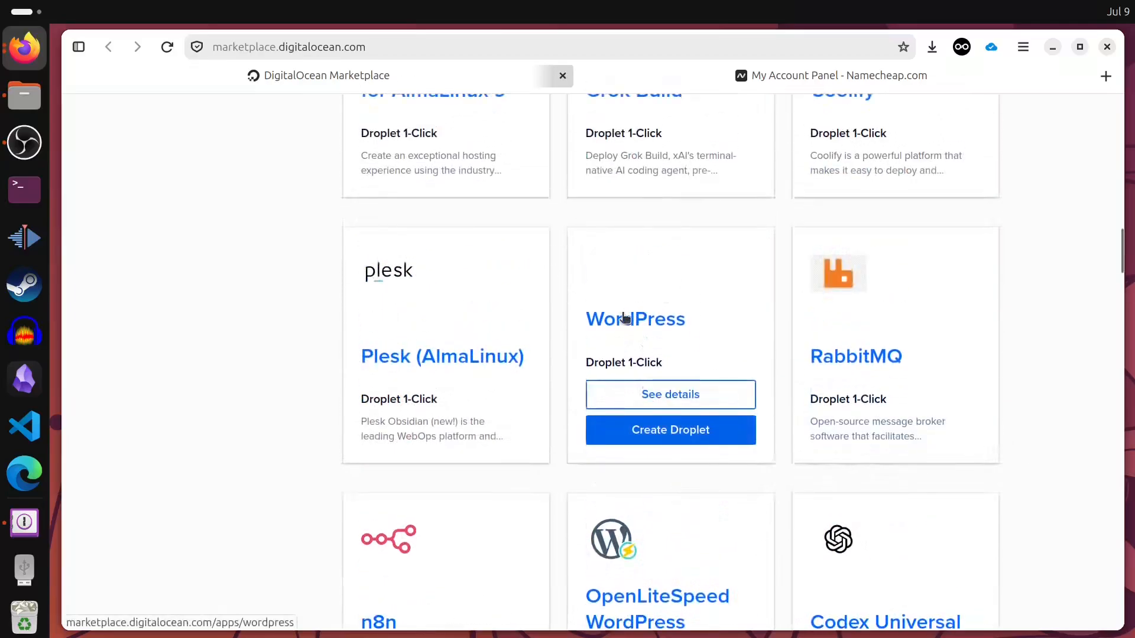
scroll(652, 323, down, 2)
mouse_move(661, 504)
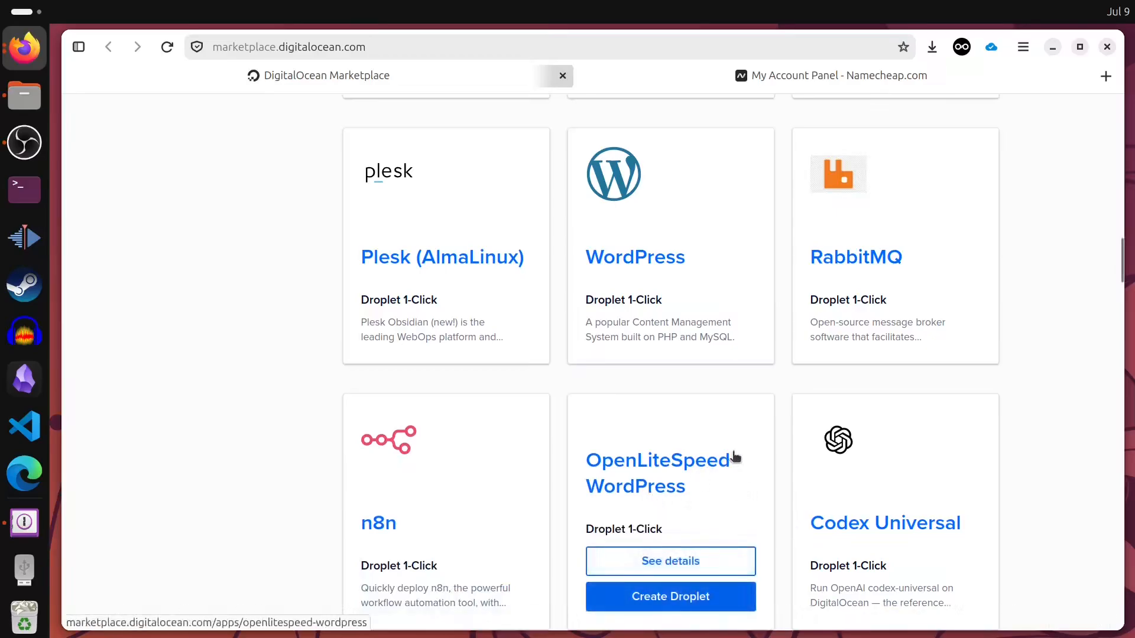
scroll(702, 465, down, 5)
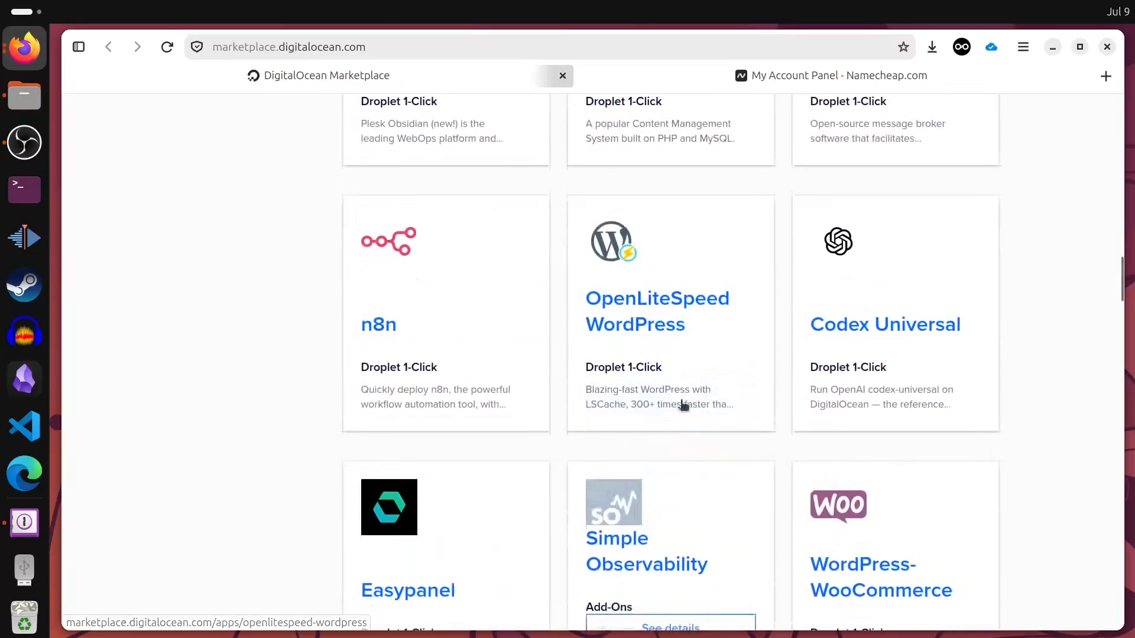
scroll(650, 414, up, 5)
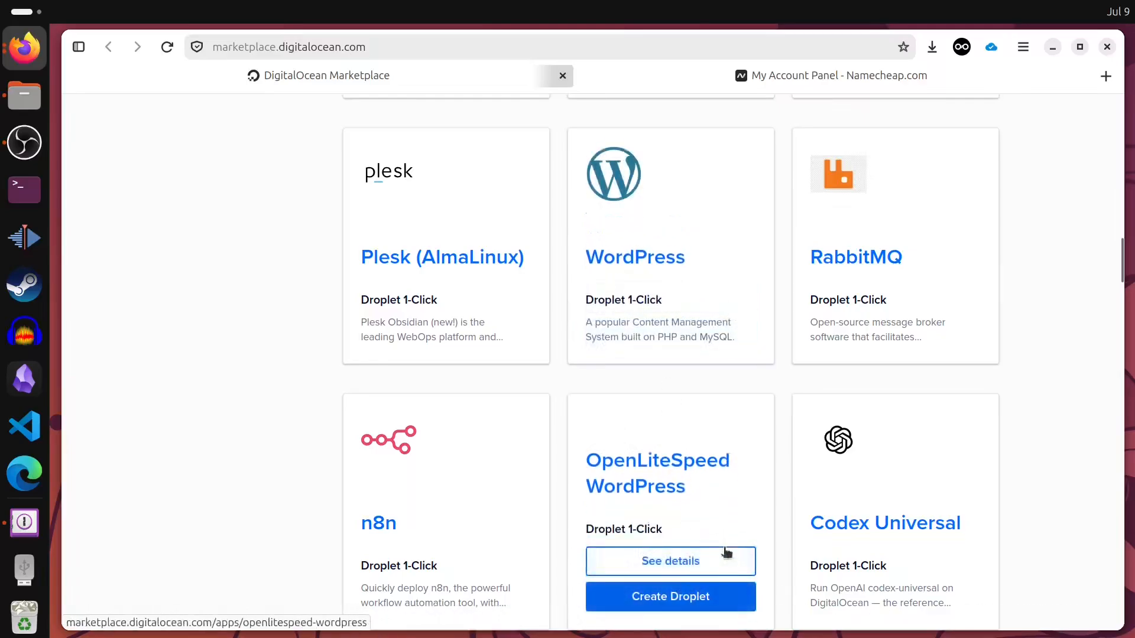
- Create a droplet from the OpenLiteSpeed WordPress card in region Singapore • Datacenter 1 • SGP1
click(677, 601)
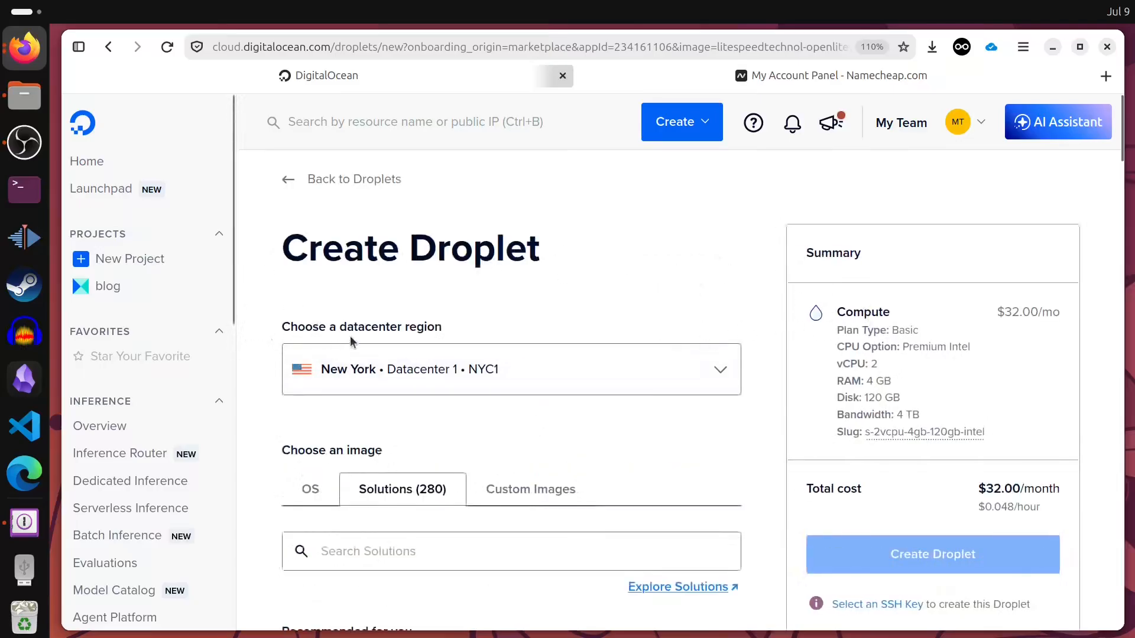
click(381, 369)
scroll(373, 524, down, 6)
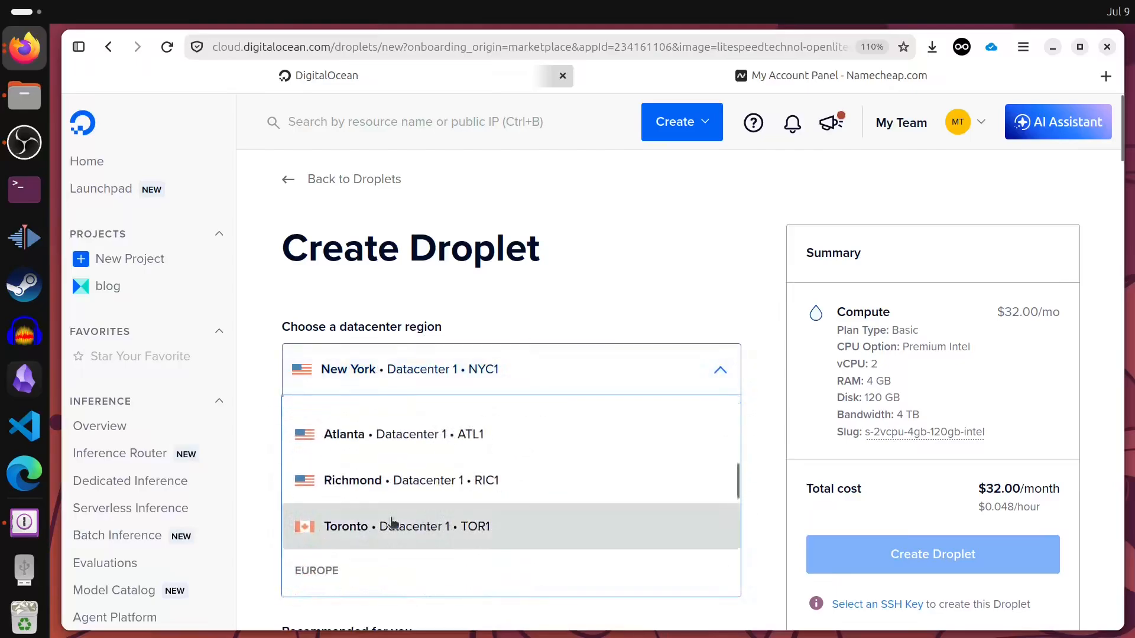
scroll(491, 501, down, 3)
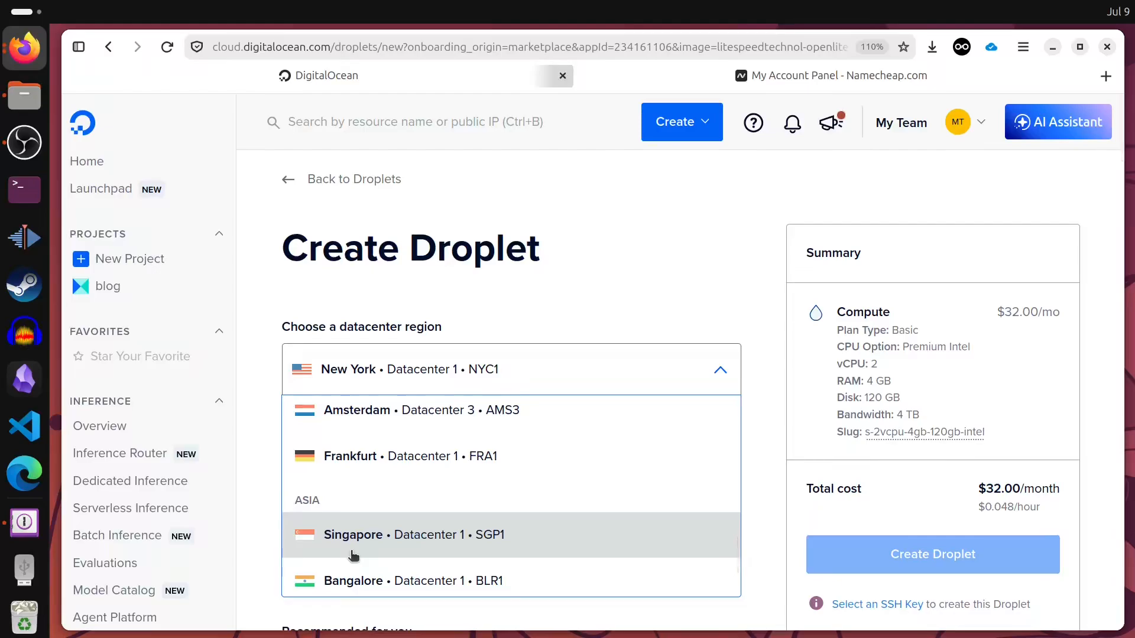
scroll(769, 454, down, 2)
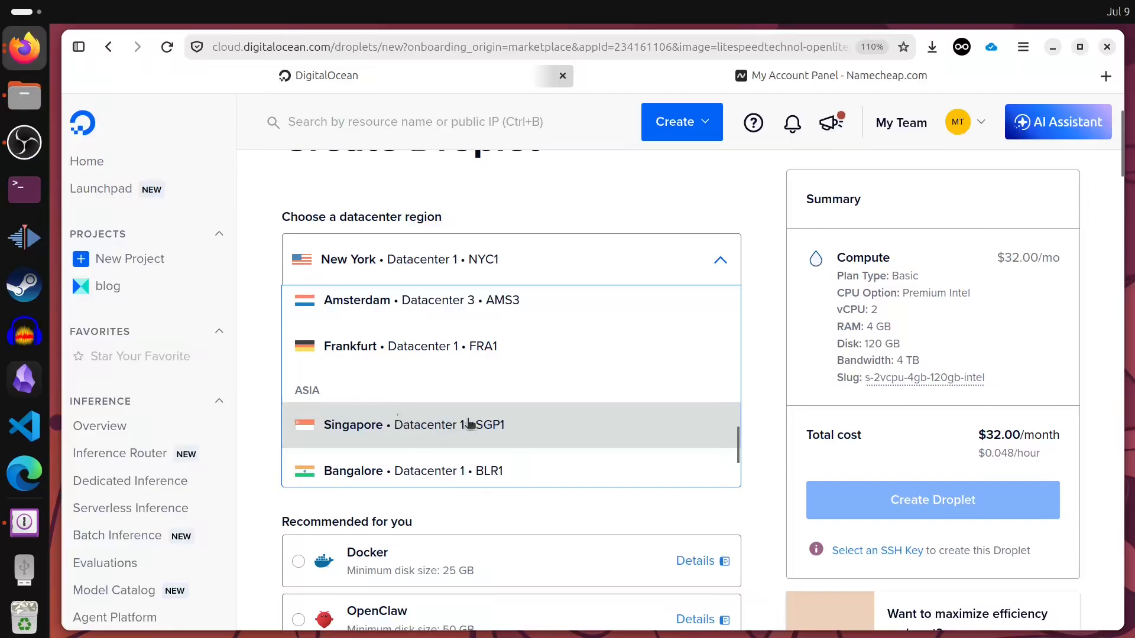
click(393, 430)
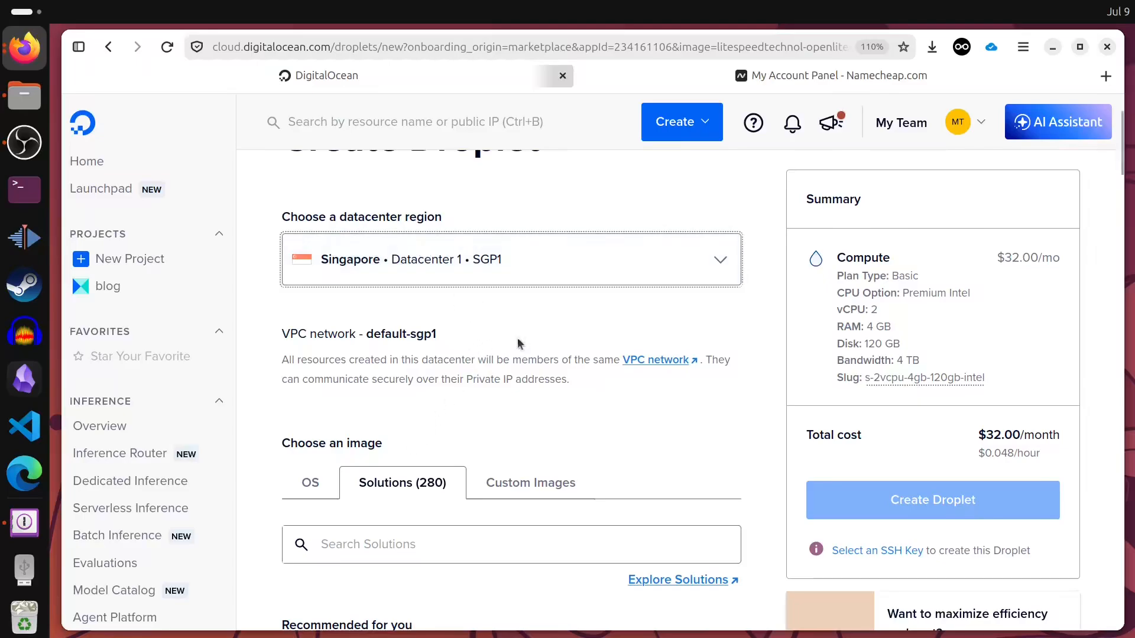
- Select OpenLiteSpeed WordPress under Choose an image > Recommended for you
scroll(520, 342, down, 5)
scroll(744, 289, down, 3)
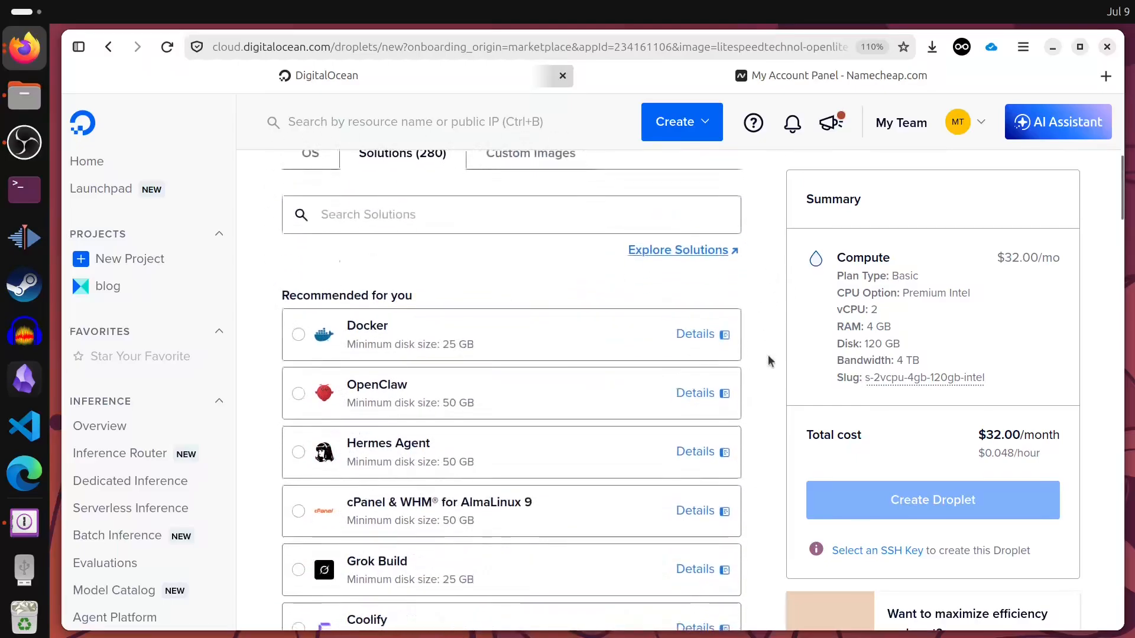
scroll(503, 378, down, 2)
scroll(591, 467, down, 4)
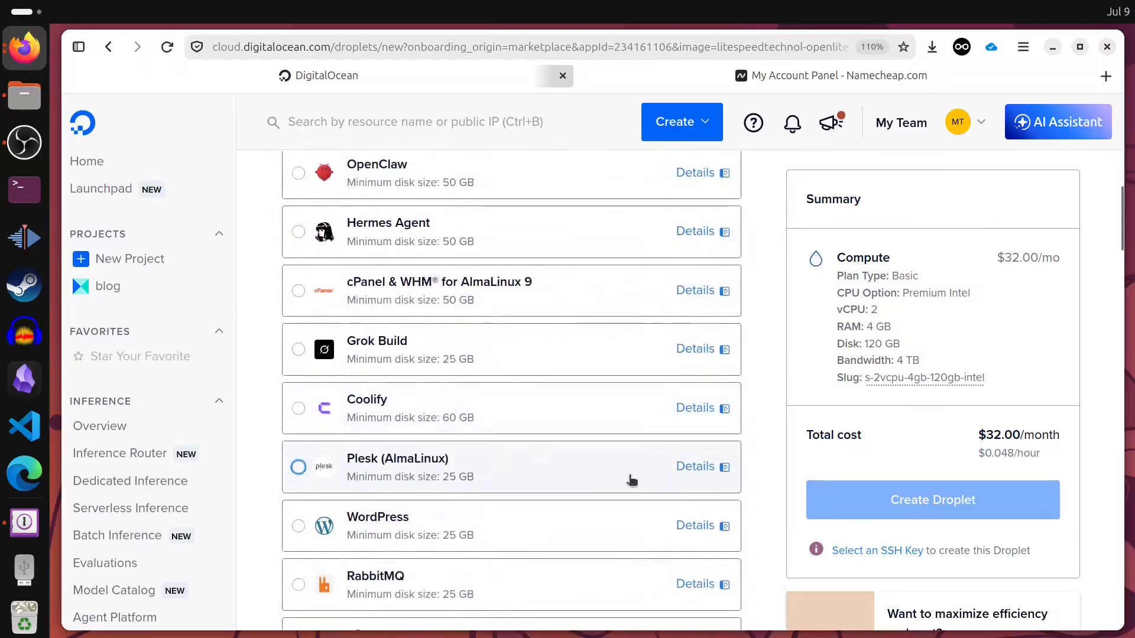
click(571, 481)
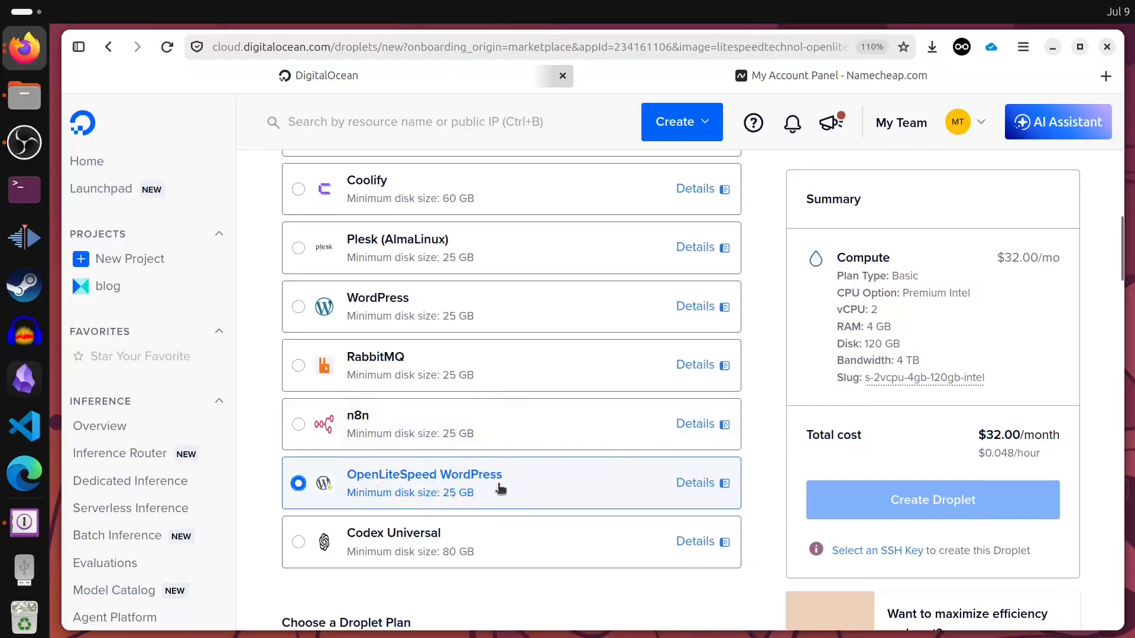
scroll(784, 445, down, 5)
scroll(785, 445, down, 2)
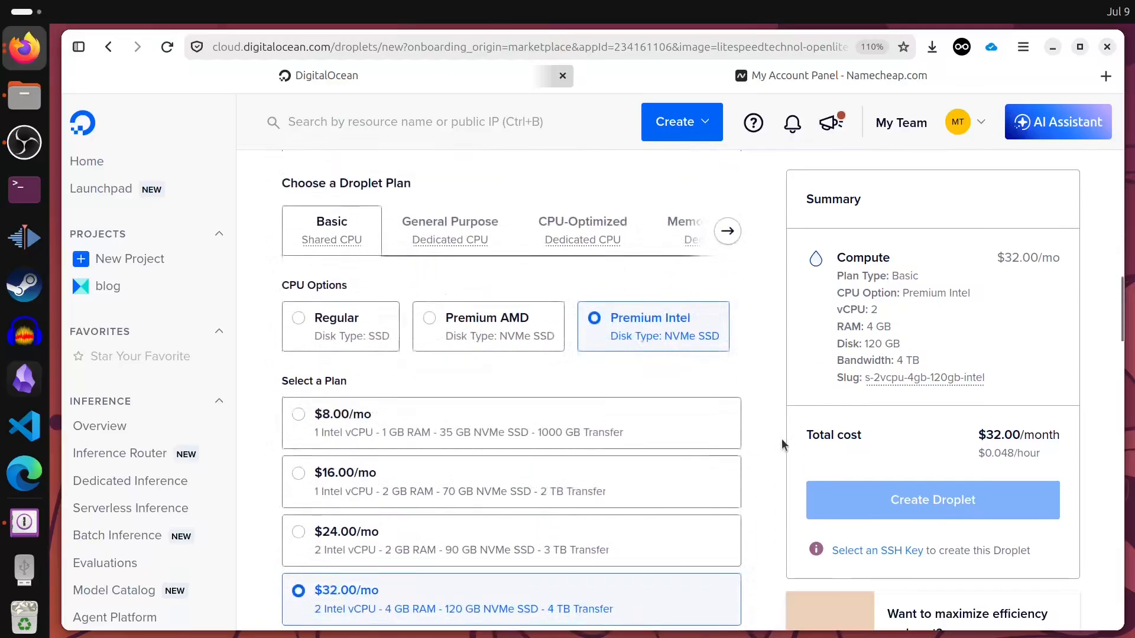
scroll(785, 443, up, 2)
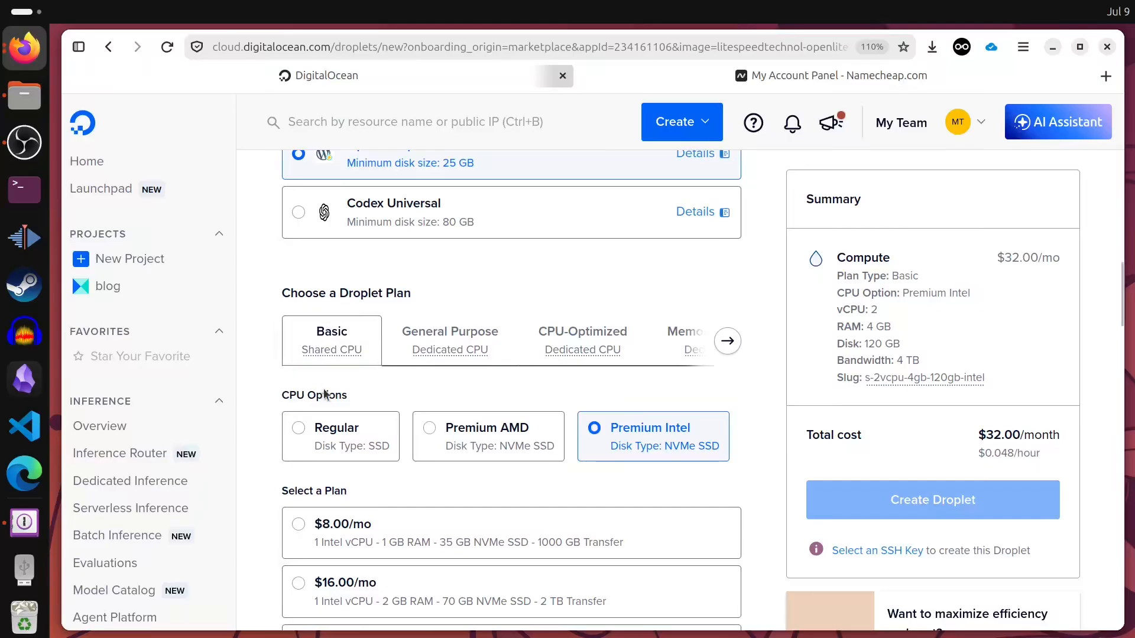
- Switch CPU options to Regular and pick the $6.00/mo plan (1 vCPU, 1 GB RAM, 25 GB SSD)
triple_click(298, 399)
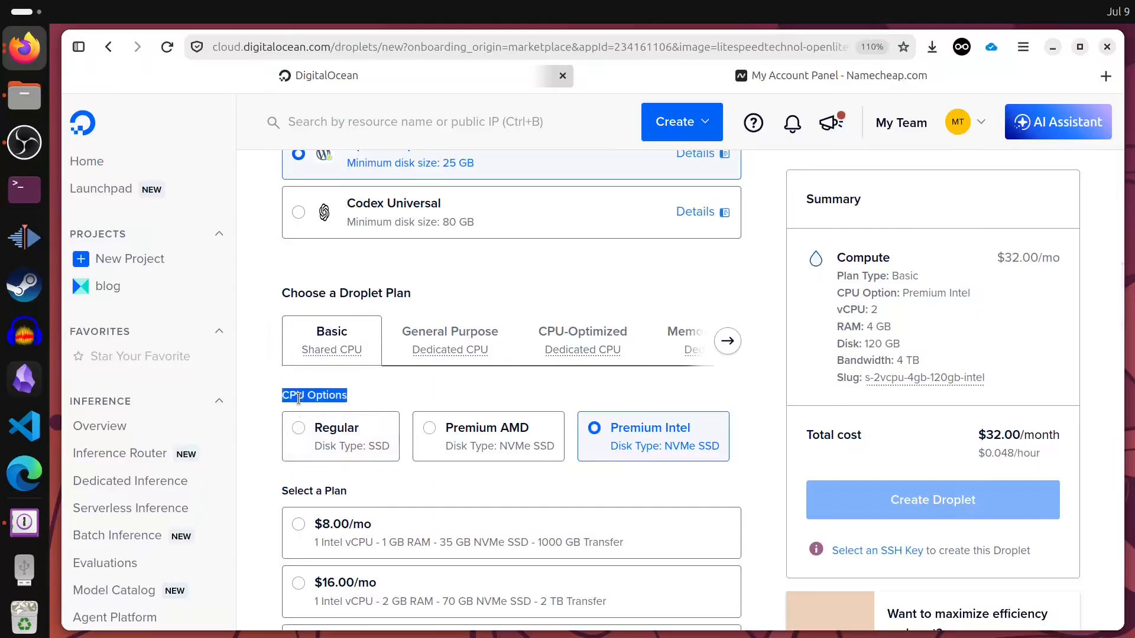
click(324, 434)
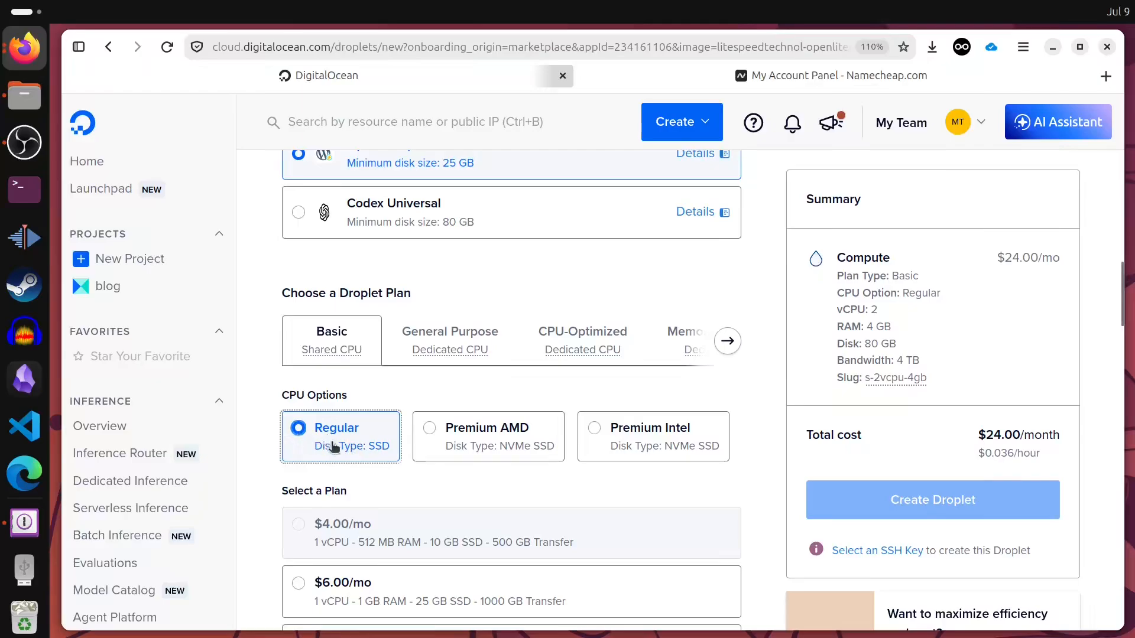
scroll(266, 512, down, 3)
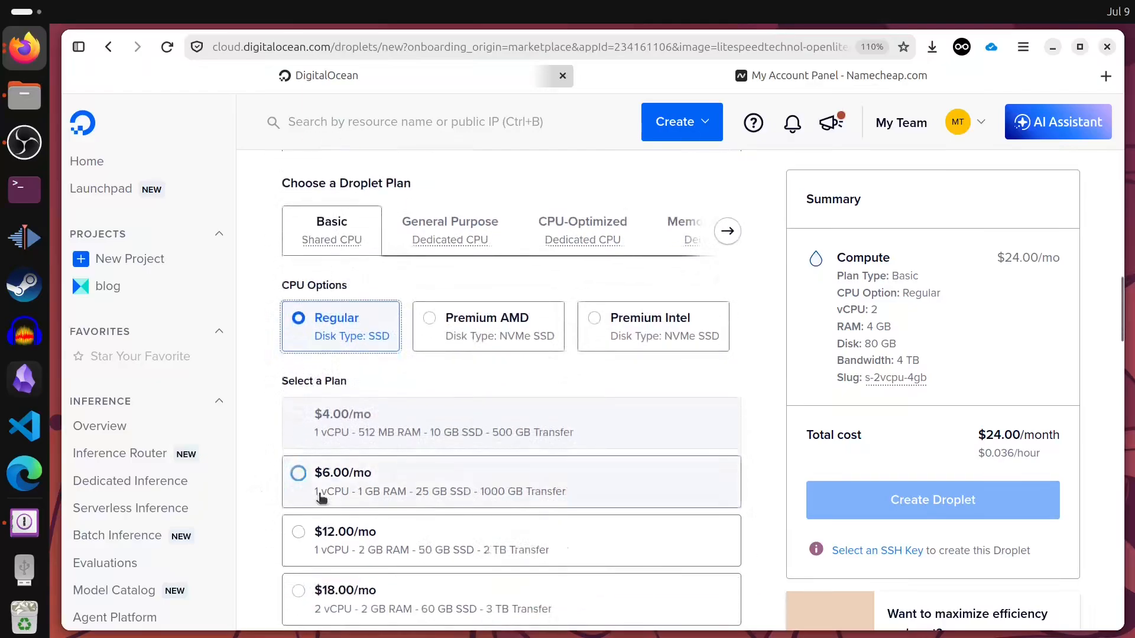
click(293, 467)
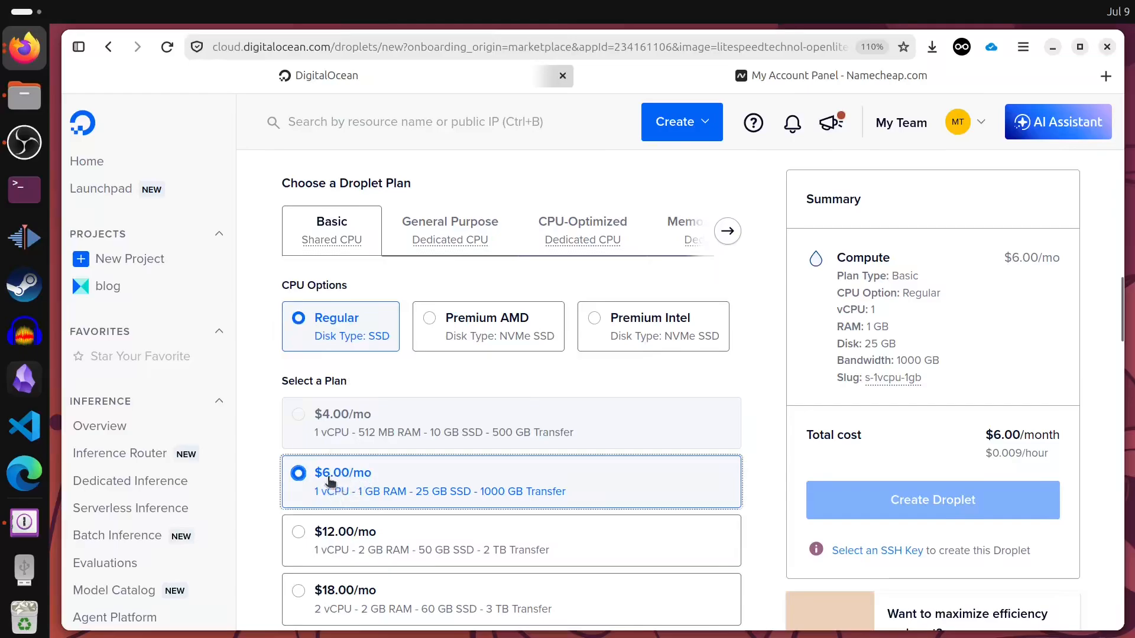
- Tick Select All to authorise both saved SSH keys for the droplet
scroll(269, 473, down, 1)
scroll(267, 472, down, 3)
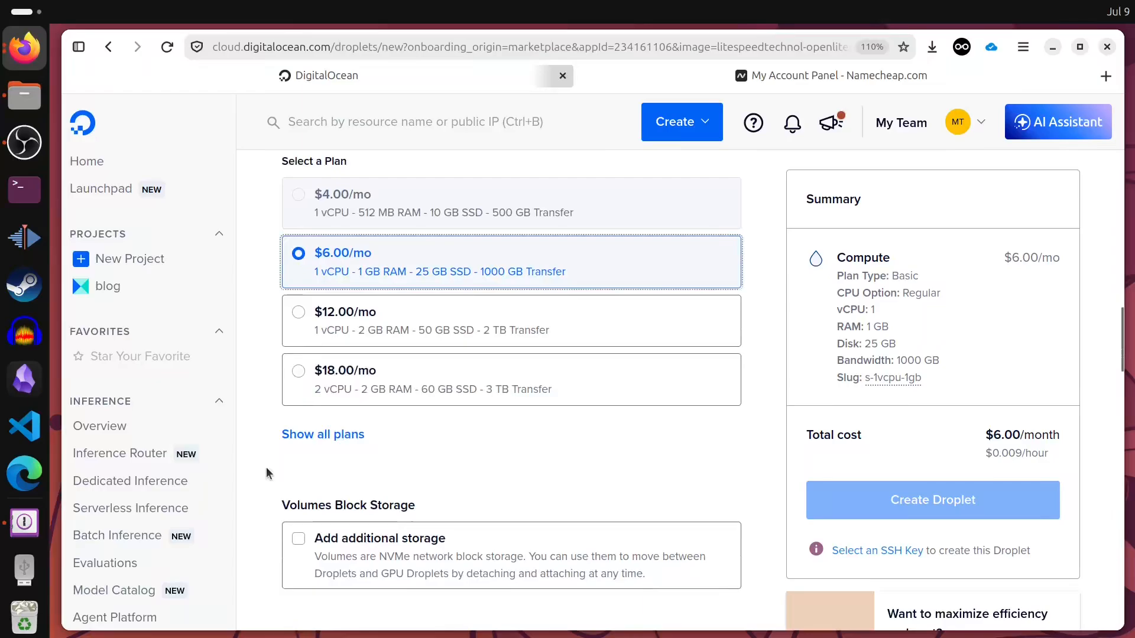
scroll(266, 431, down, 2)
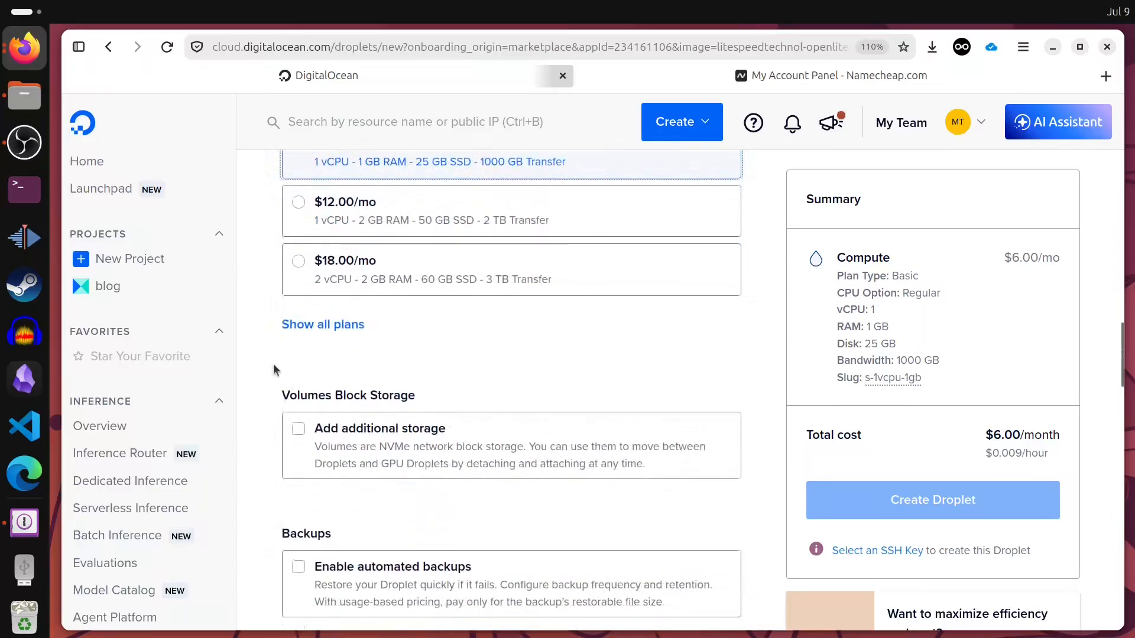
scroll(273, 370, down, 3)
scroll(267, 347, down, 3)
scroll(267, 348, down, 2)
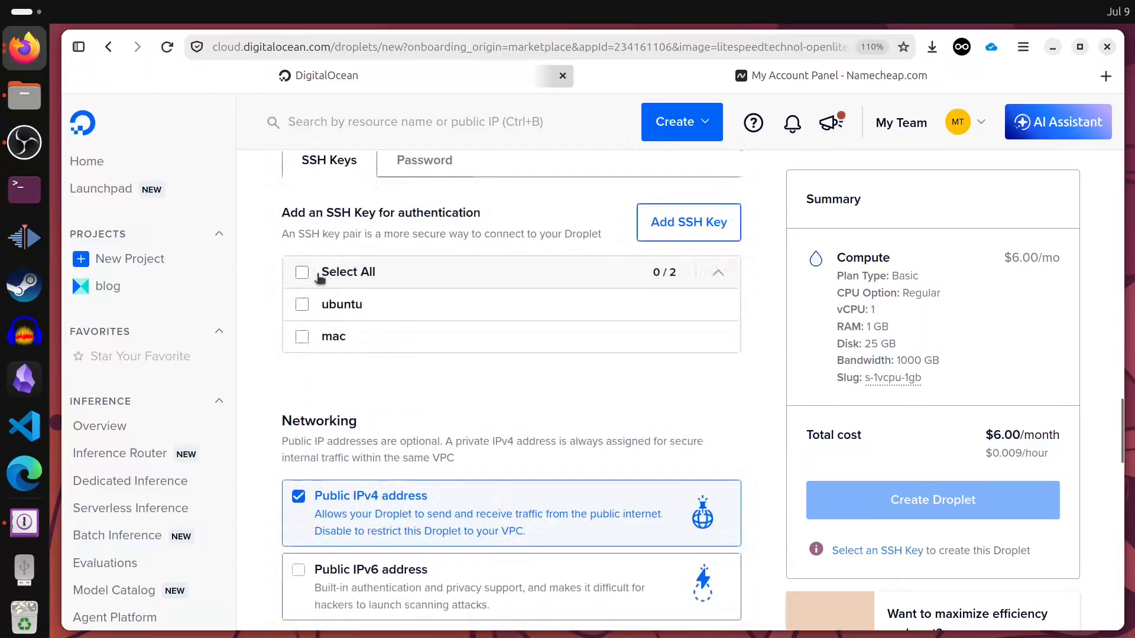
click(302, 272)
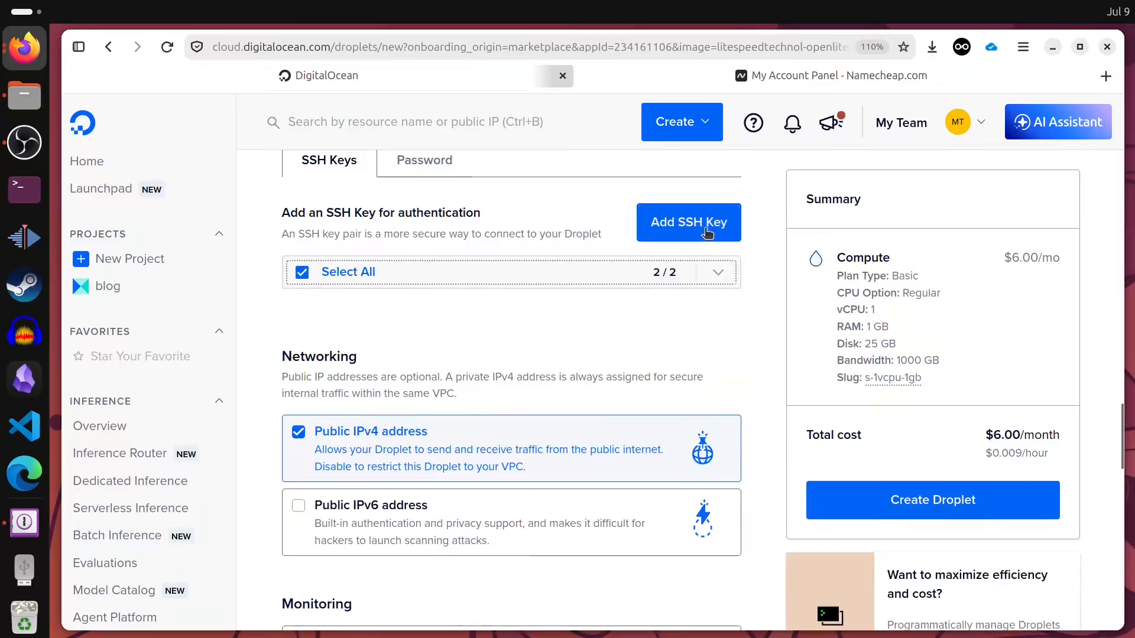
- Rename the droplet to savara and keep it in the blog project
scroll(279, 350, down, 4)
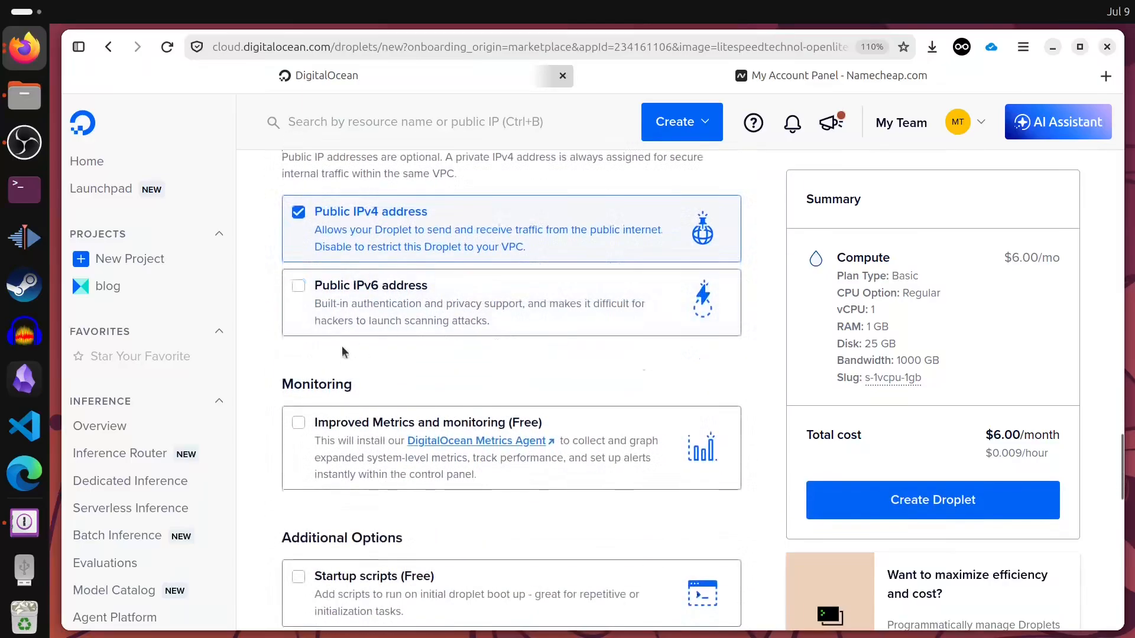
scroll(561, 296, down, 4)
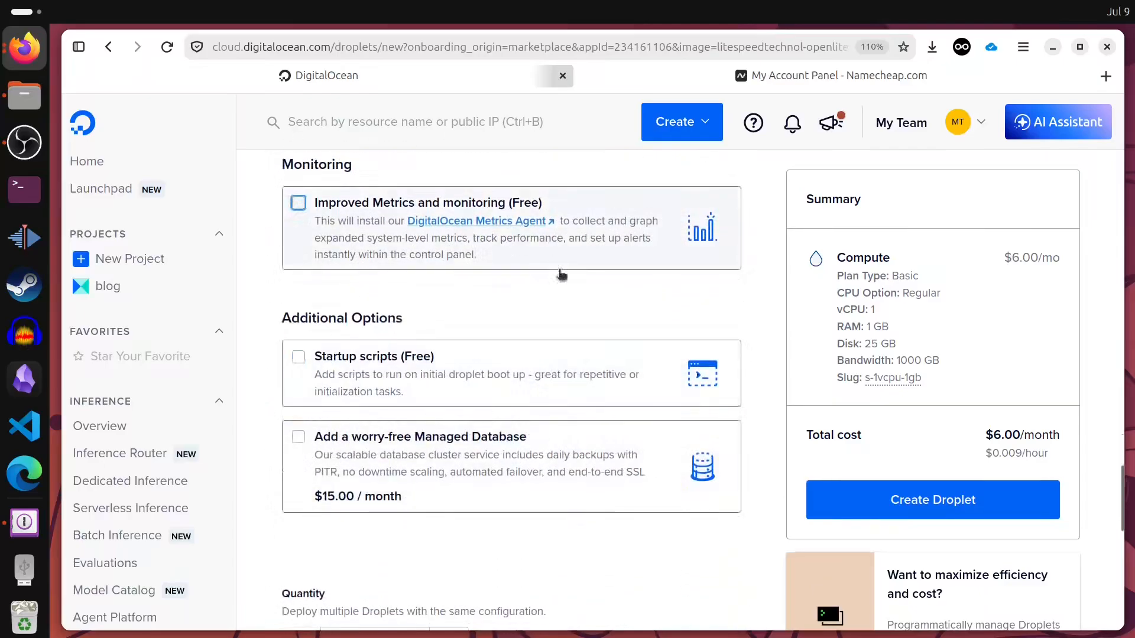
scroll(562, 275, down, 8)
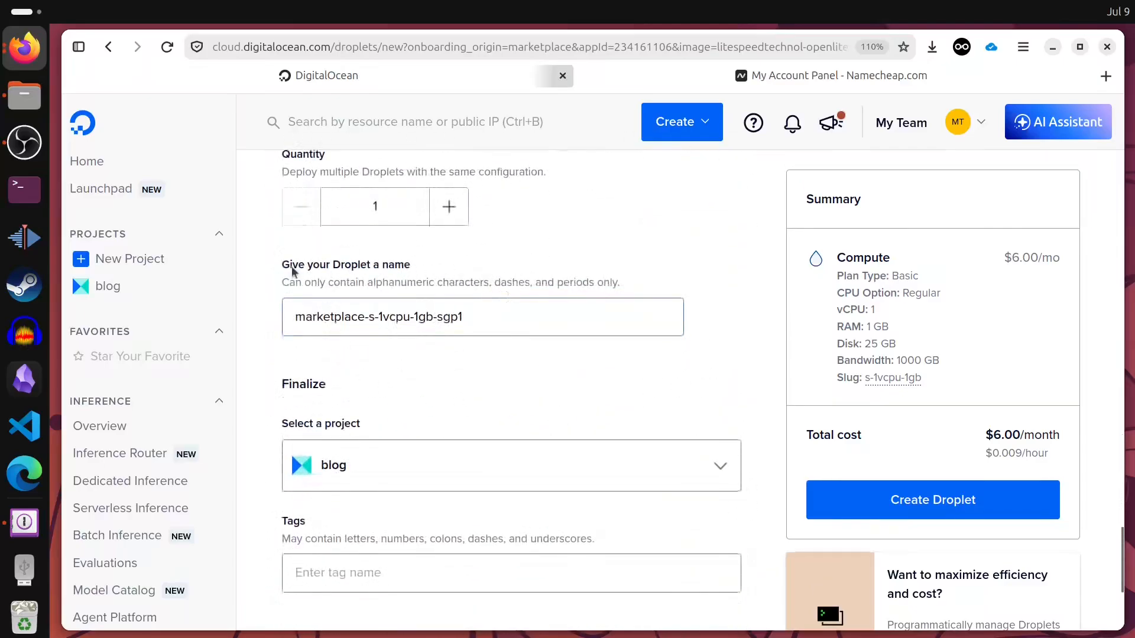
click(524, 312)
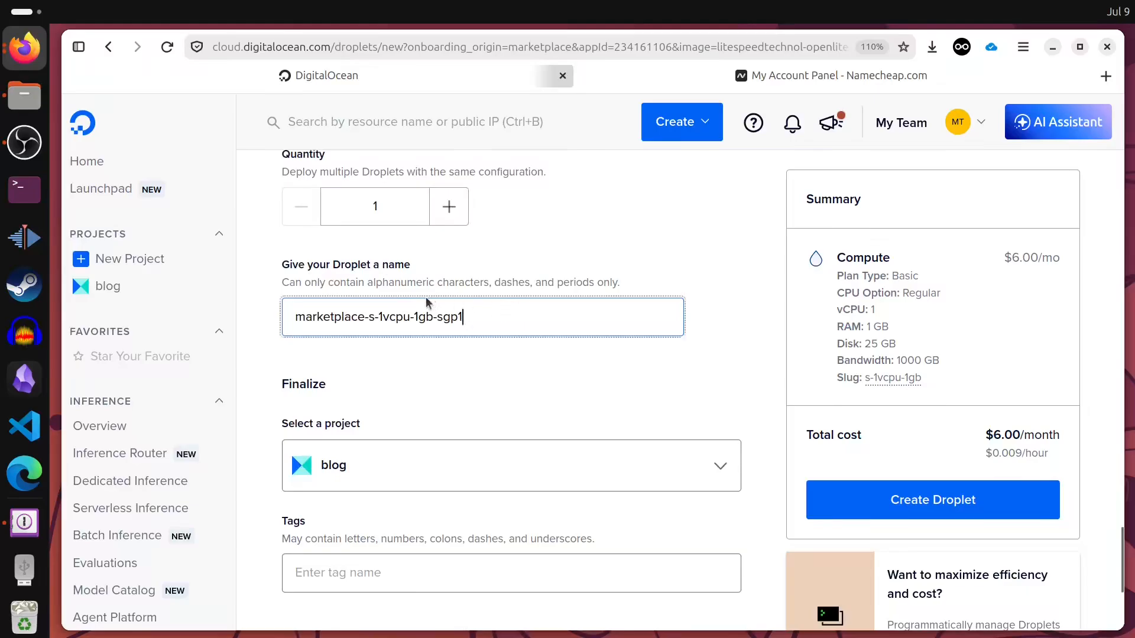
key(ctrl+a)
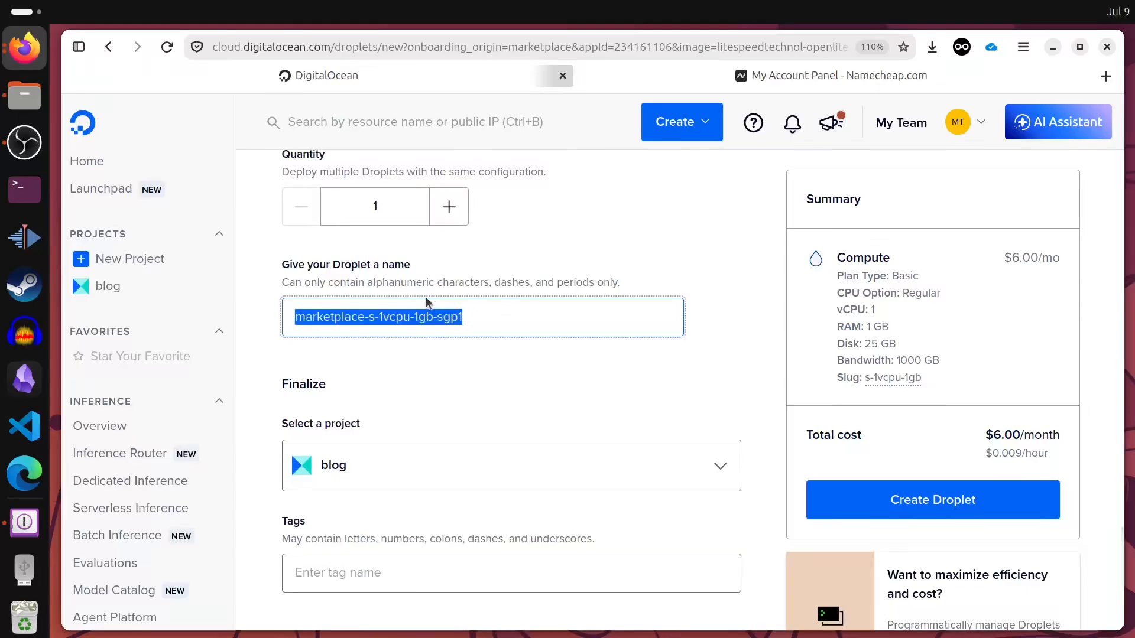
text(savara)
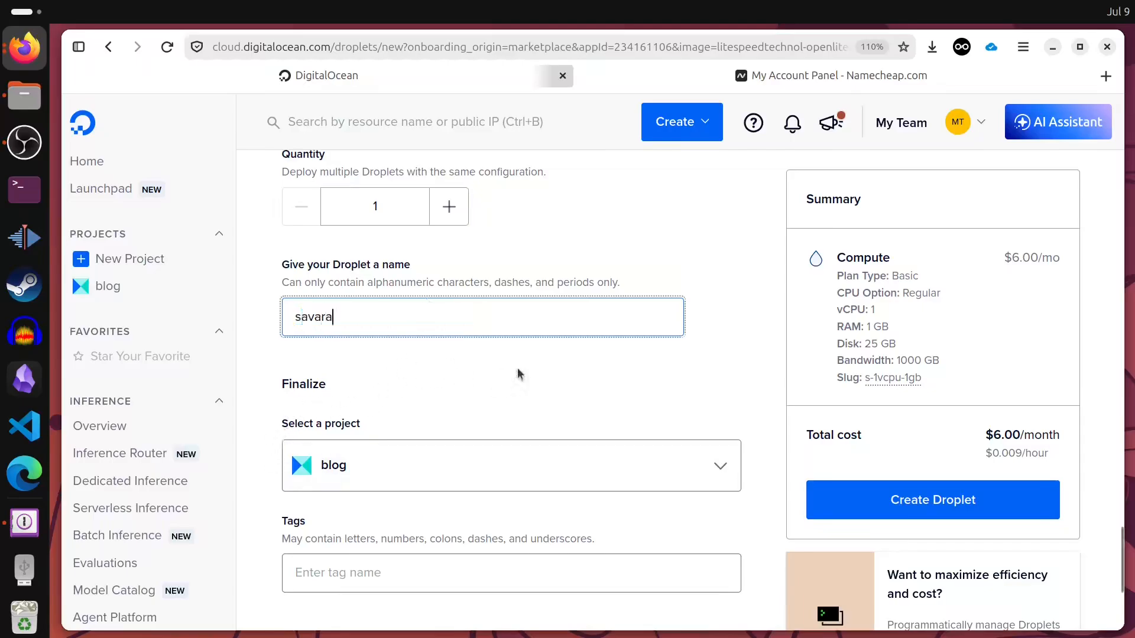
click(363, 461)
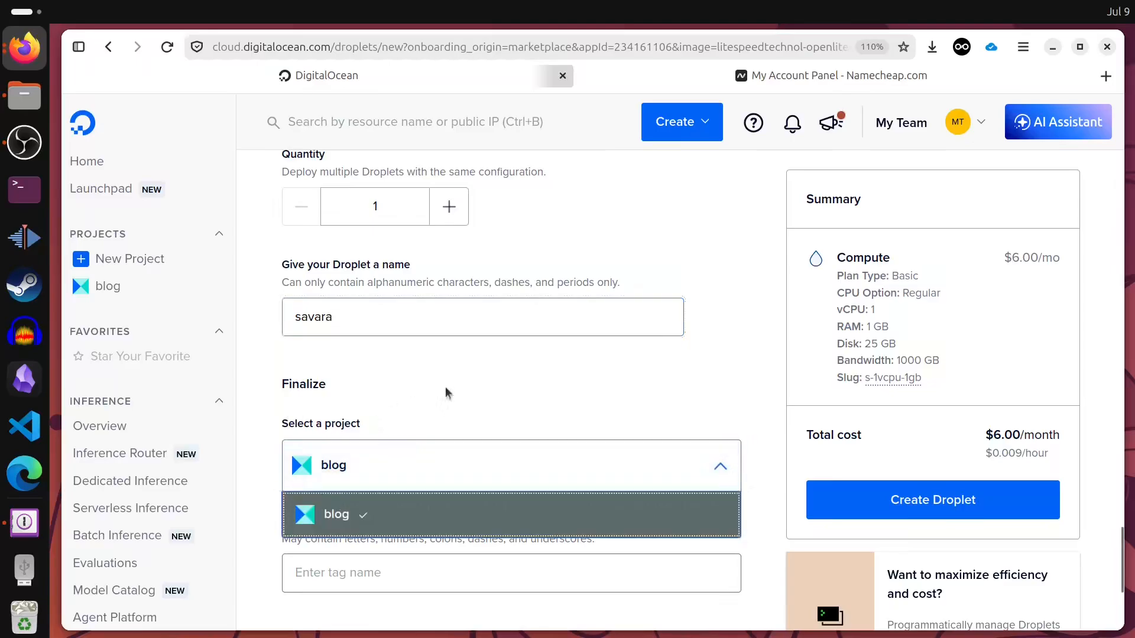
click(678, 393)
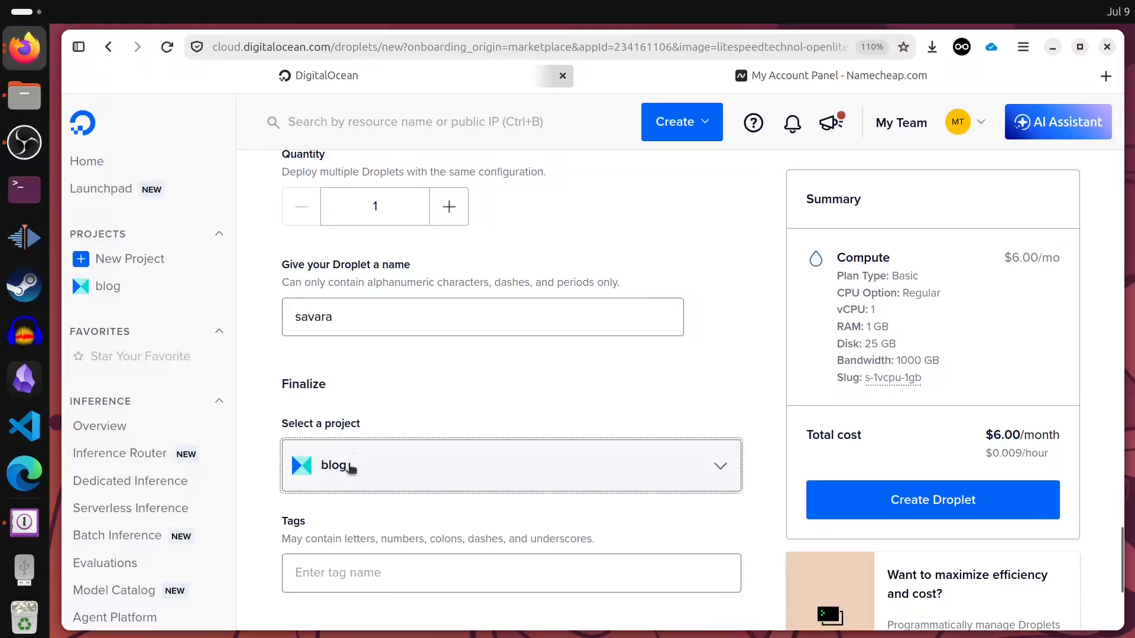
scroll(461, 384, down, 3)
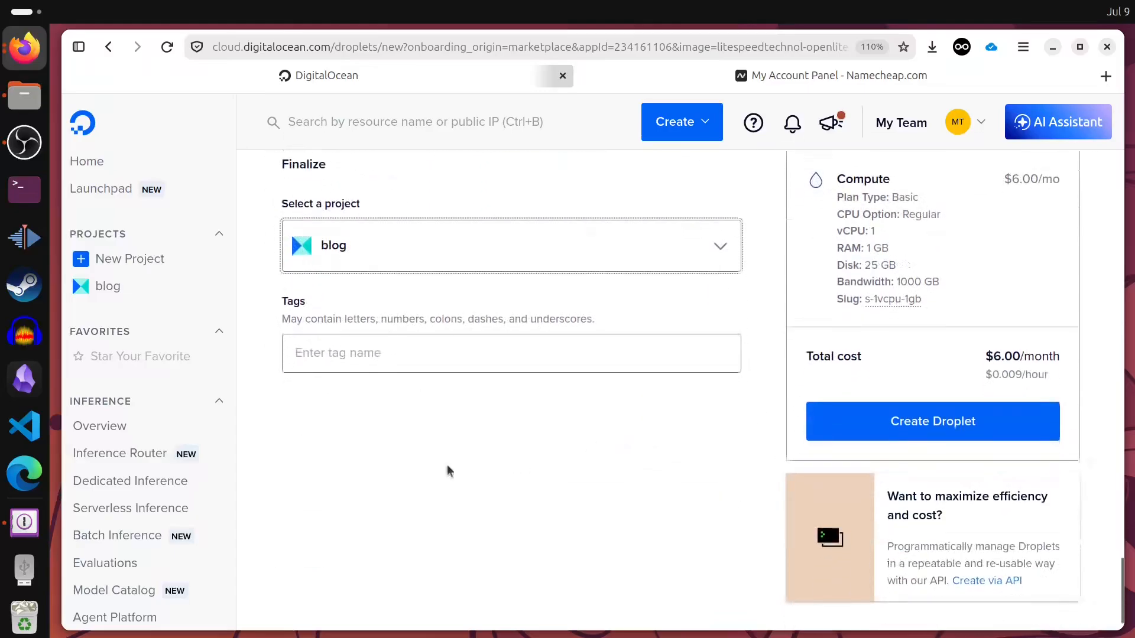
- Create the savara droplet and wait until it is Active with IPv4 178.128.21.12
click(927, 430)
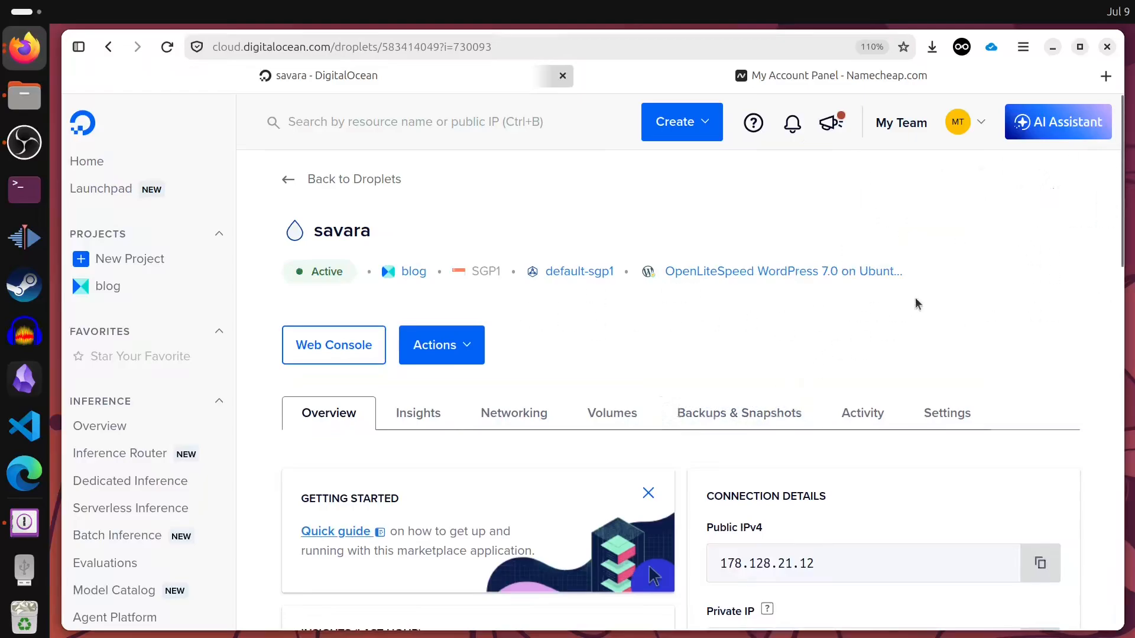
- Open the Web Console, close the failed session, and reopen it showing the OpenLiteSpeed WordPress welcome
click(327, 350)
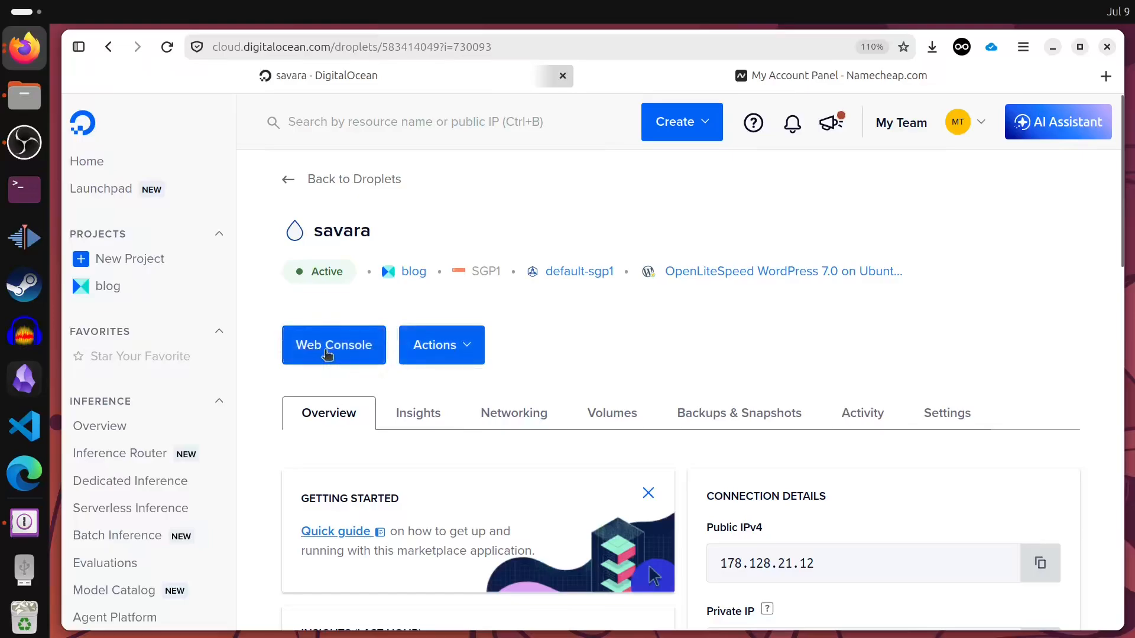
drag(1134, 301, 689, 65)
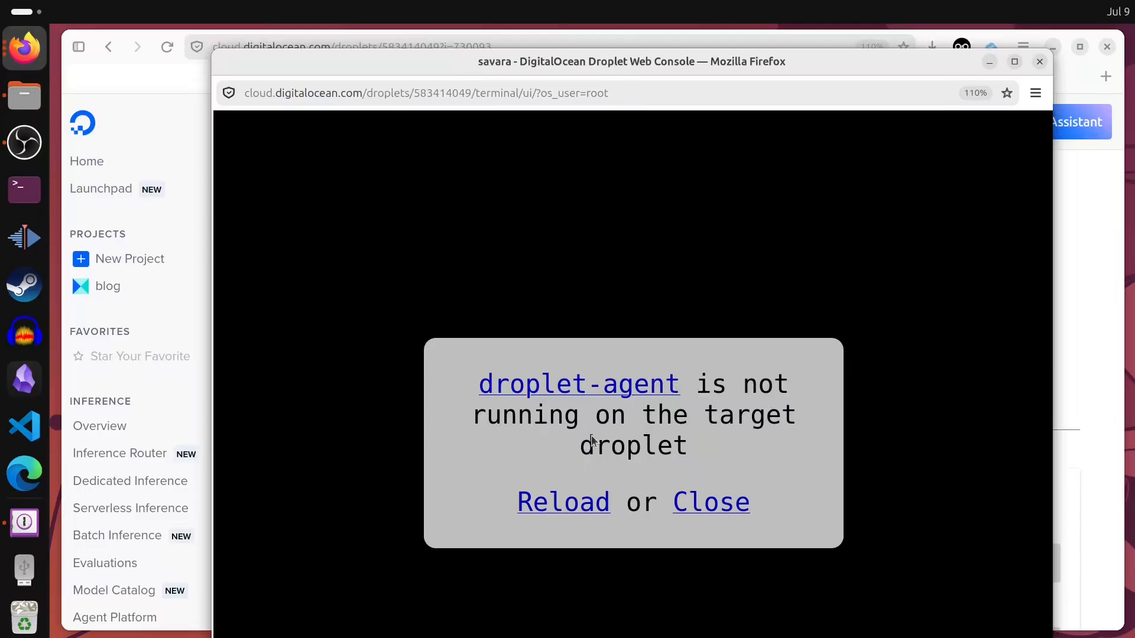
click(1039, 62)
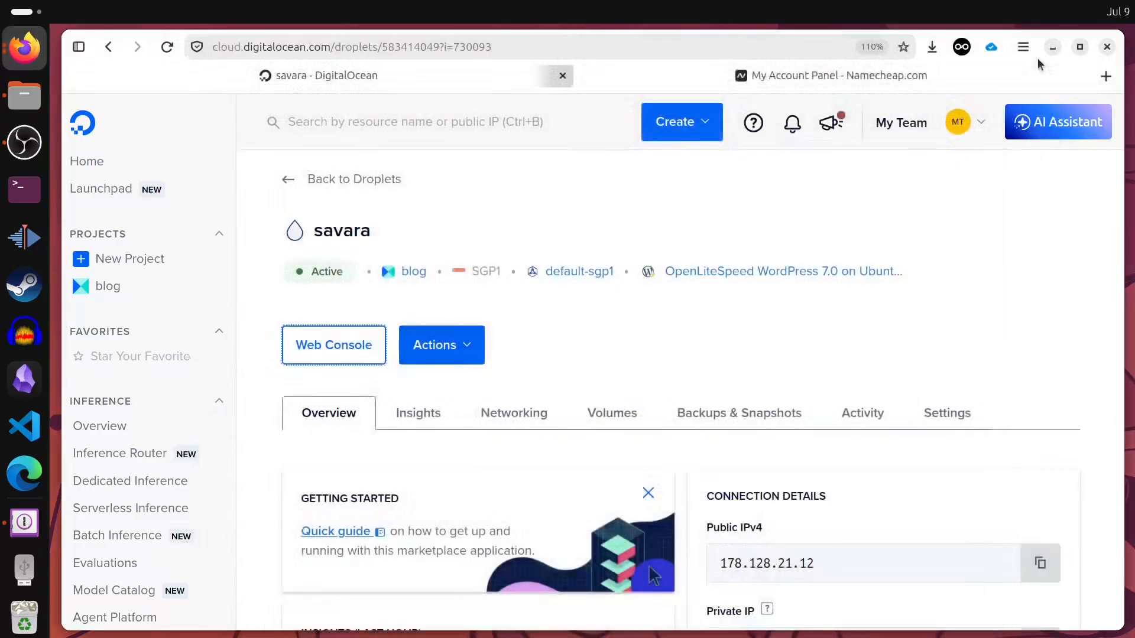
click(323, 353)
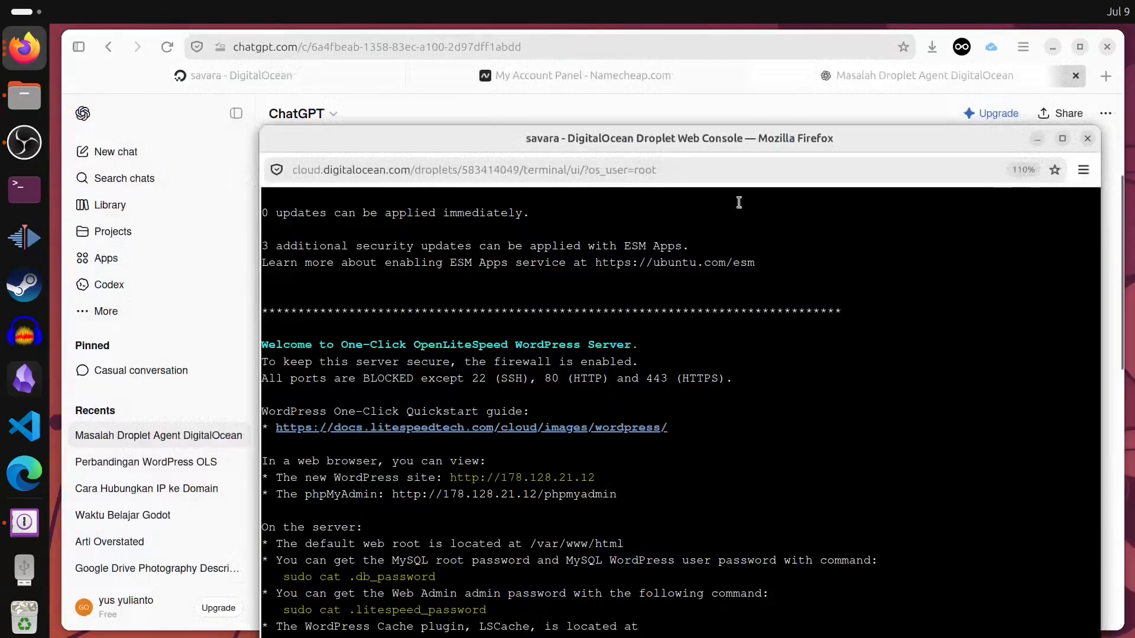
drag(768, 140, 726, 37)
scroll(590, 546, down, 2)
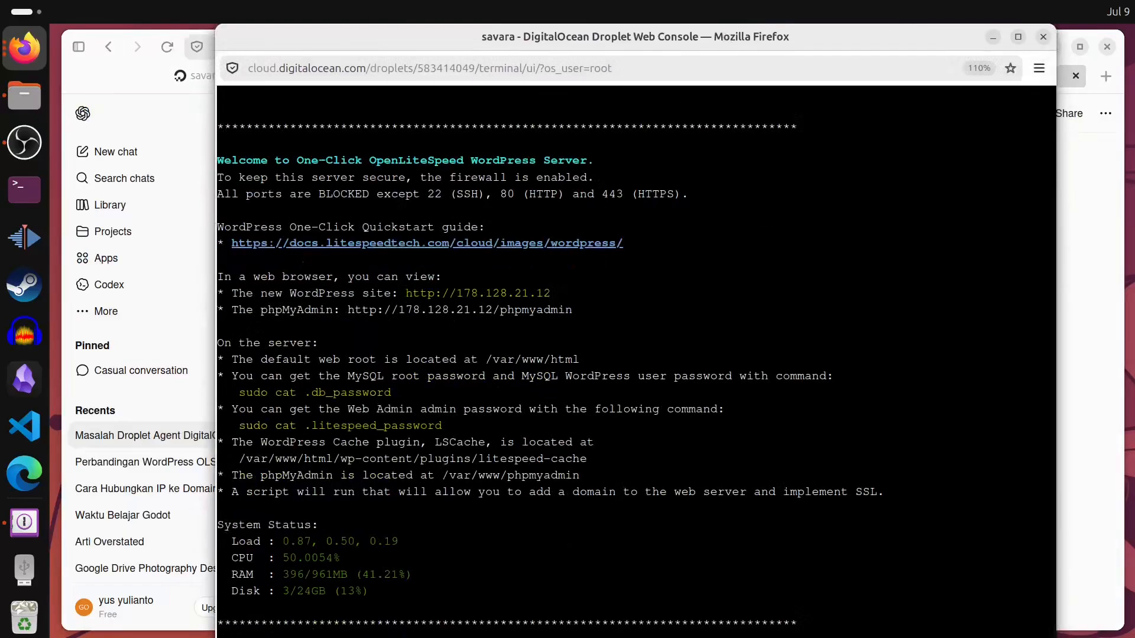
- Enter savara.click at the Your domain prompt and confirm it with y
drag(732, 637, 732, 632)
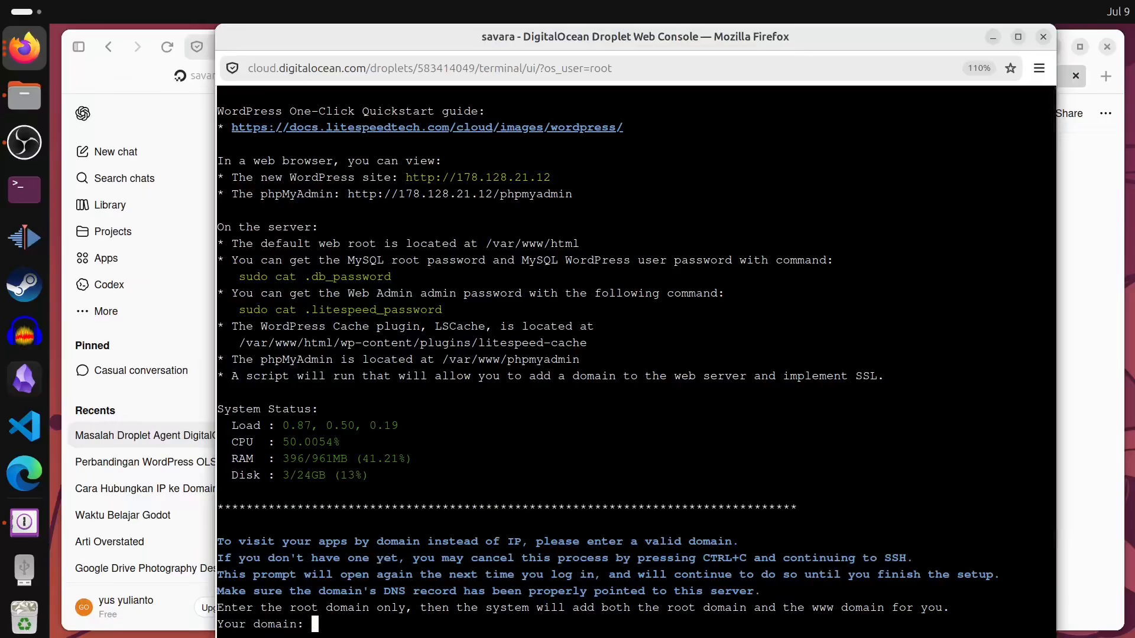
text(savara.click)
key(Return)
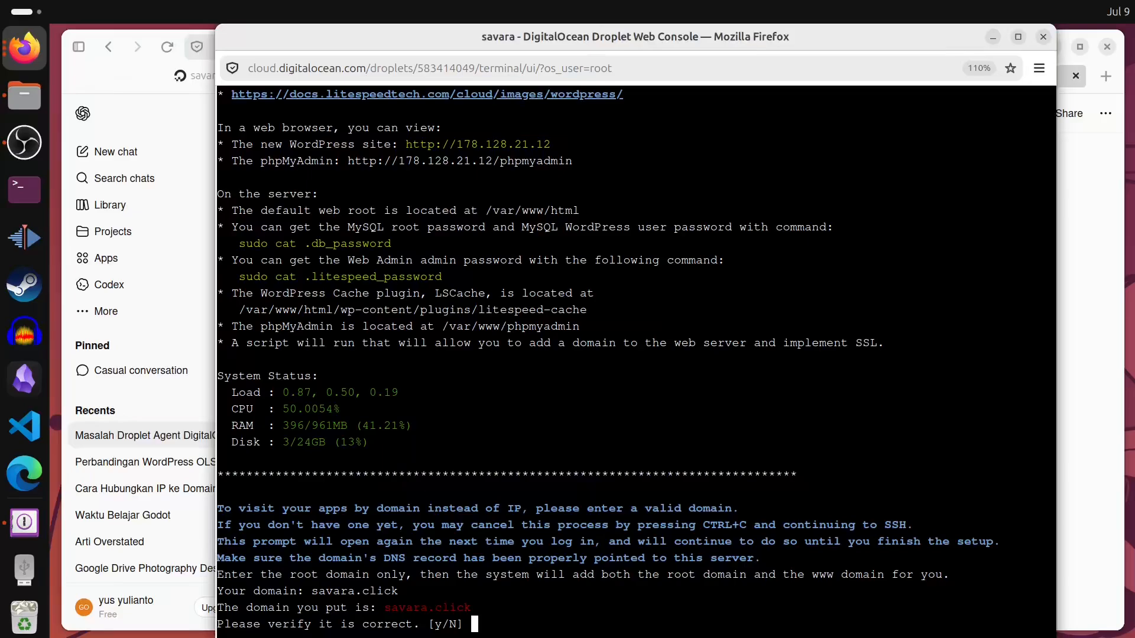
text(y)
key(Return)
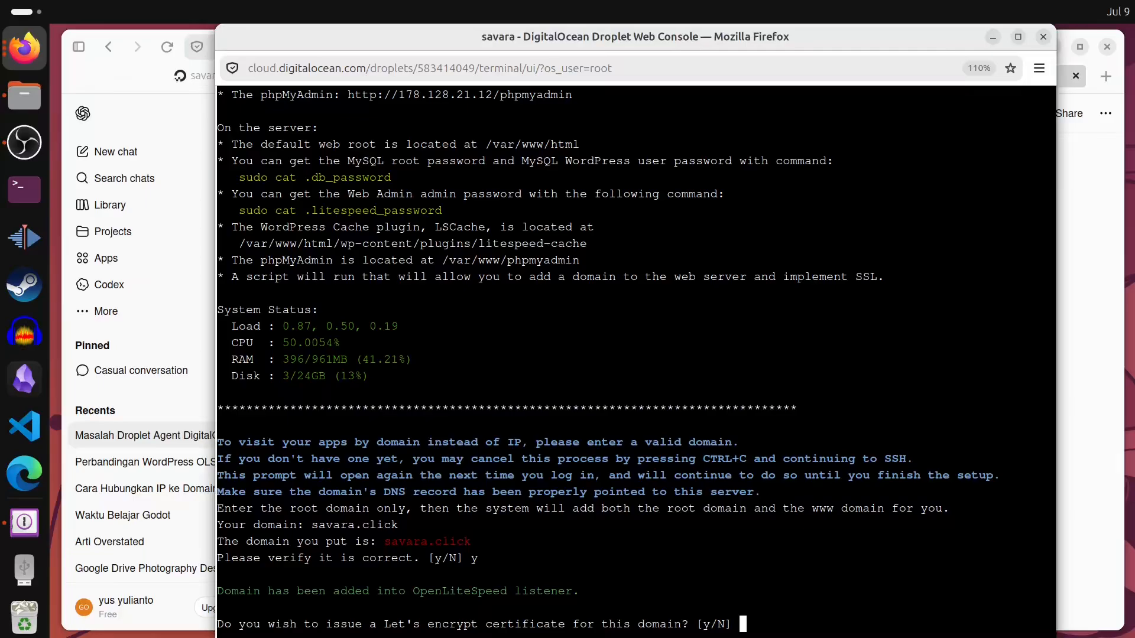
- Answer y to issue a Let's Encrypt certificate for savara.click
text(y)
key(Return)
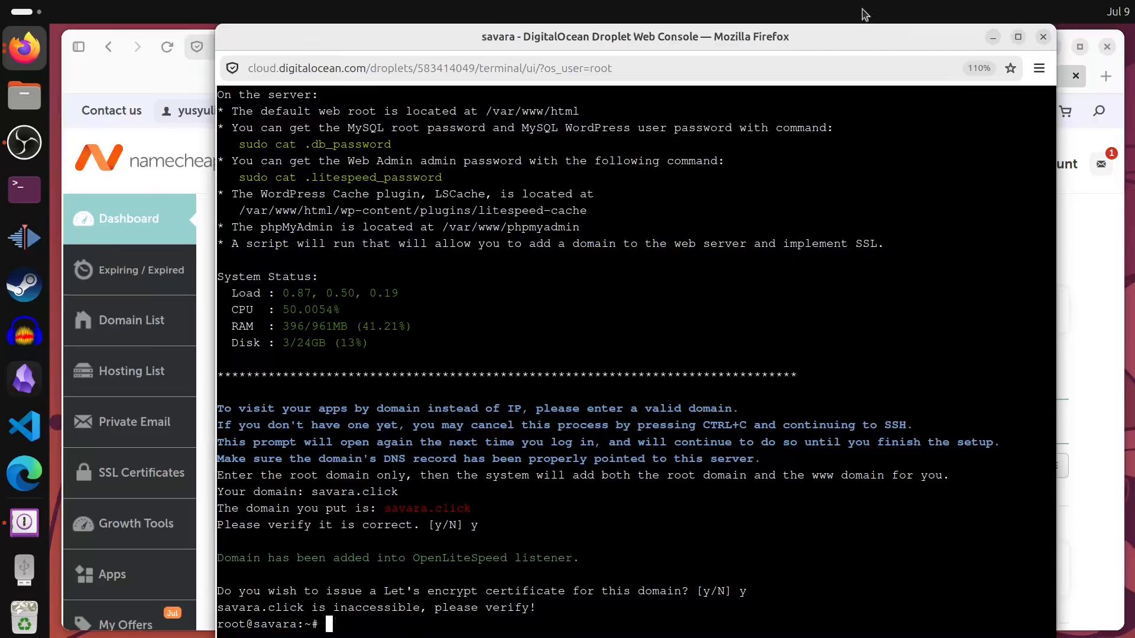
- Close the console, copy savara's public IPv4 178.128.21.12, and switch to the Namecheap dashboard
click(1044, 37)
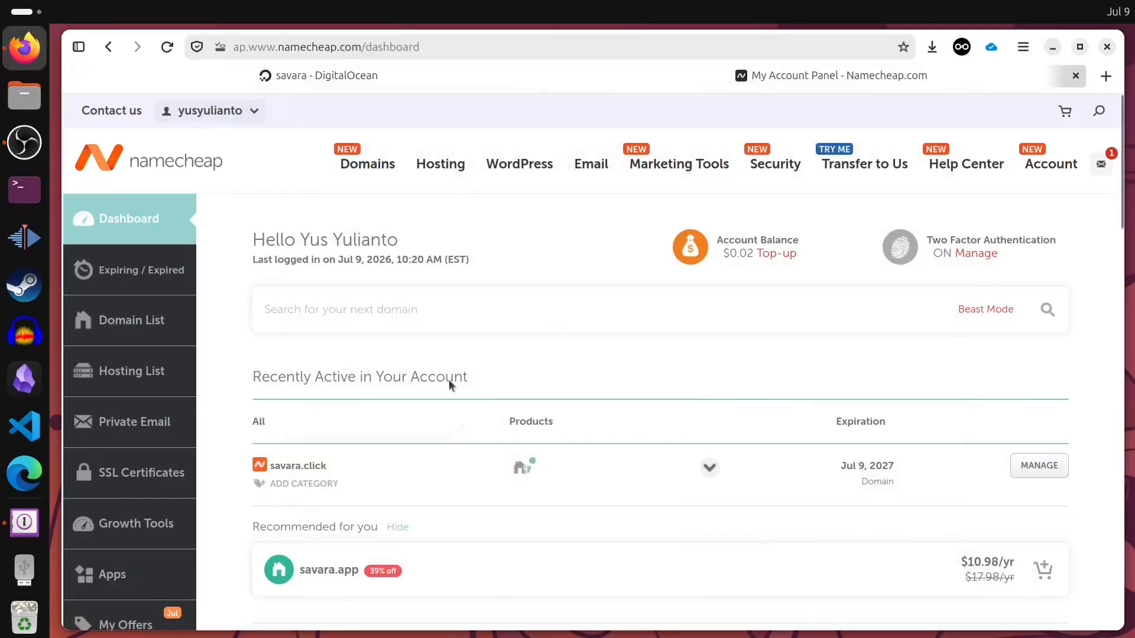
click(288, 74)
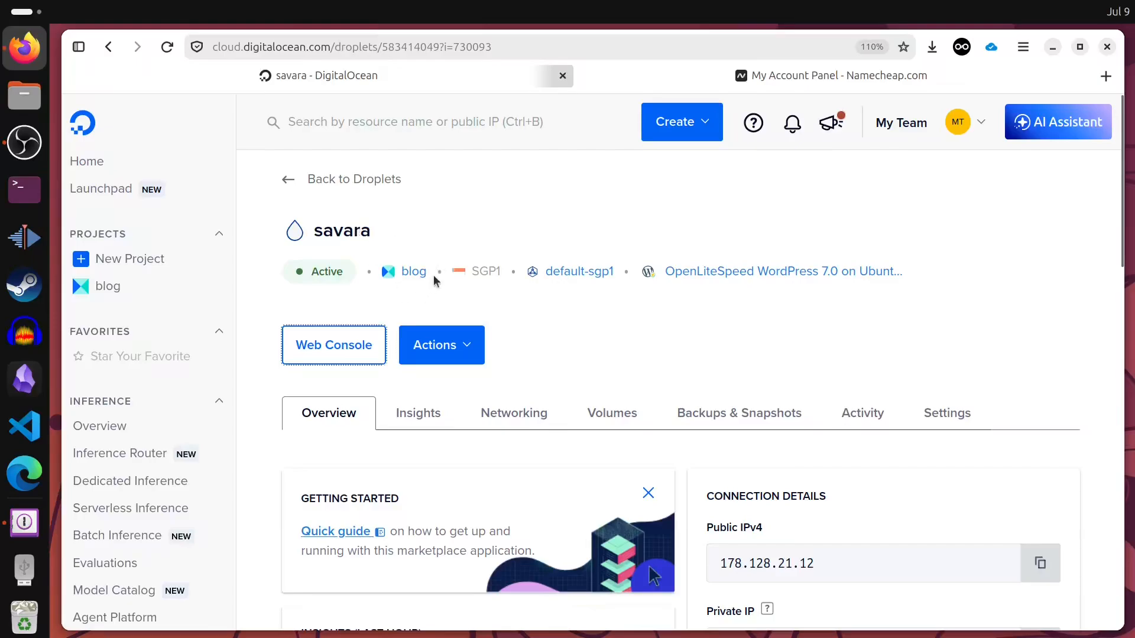
scroll(930, 316, down, 3)
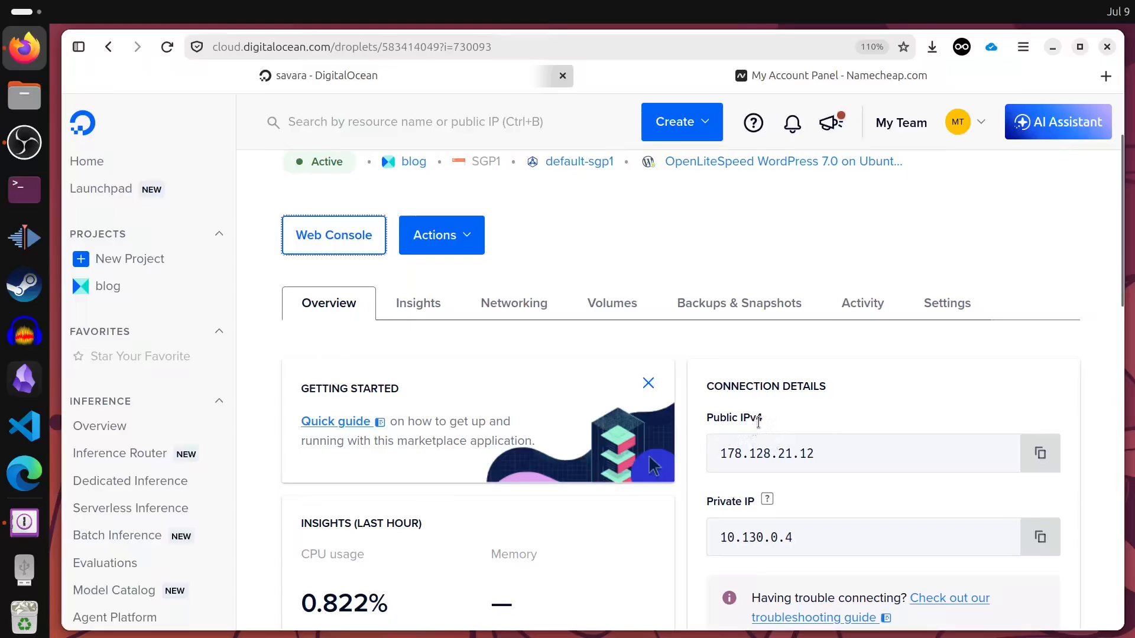
click(1040, 453)
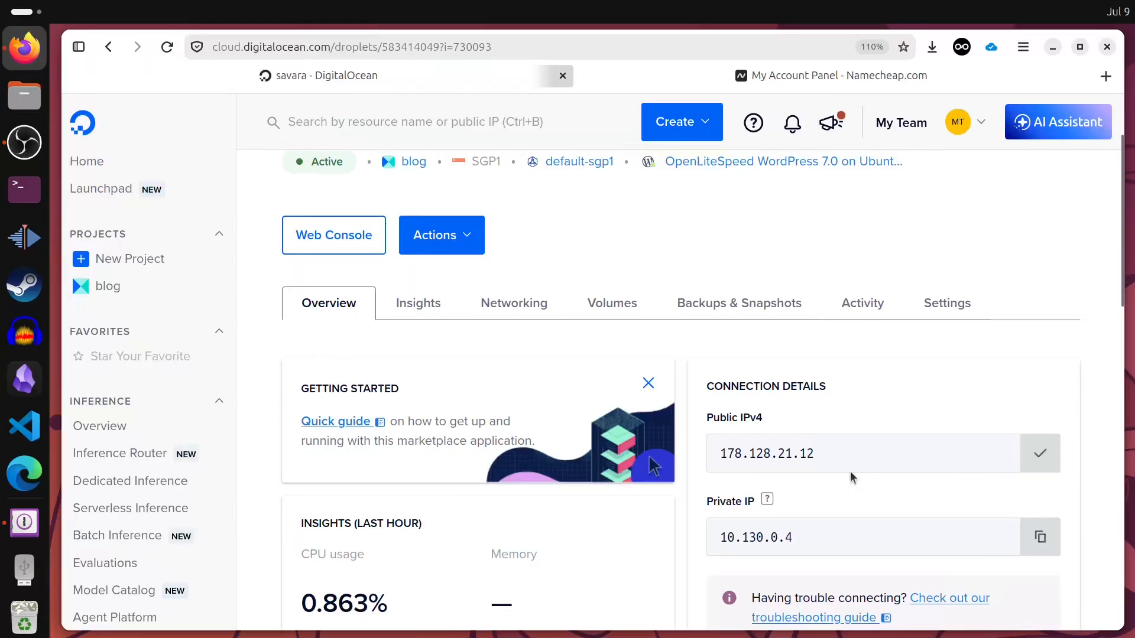
scroll(769, 375, down, 3)
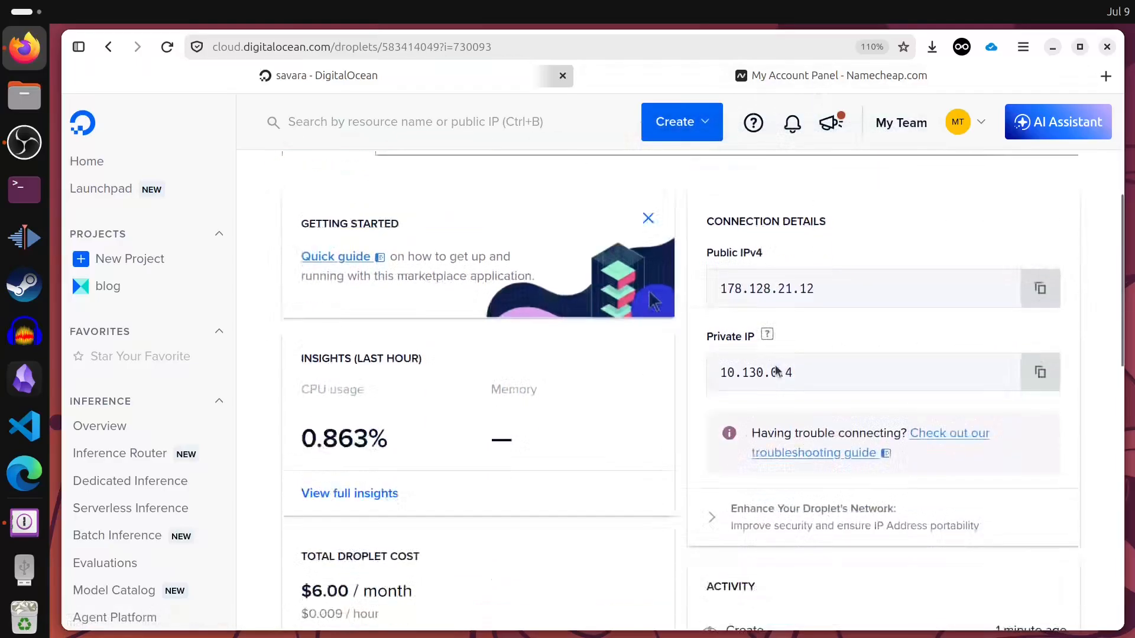
click(804, 83)
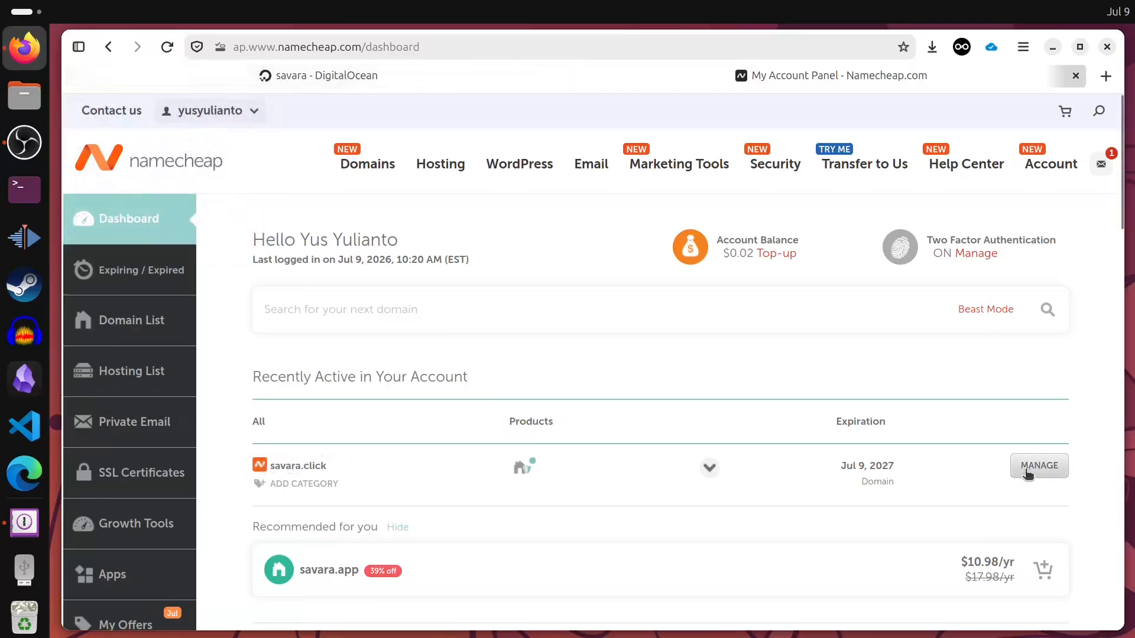
- Open the savara.click management page in Namecheap and go to its Advanced DNS tab
click(1048, 472)
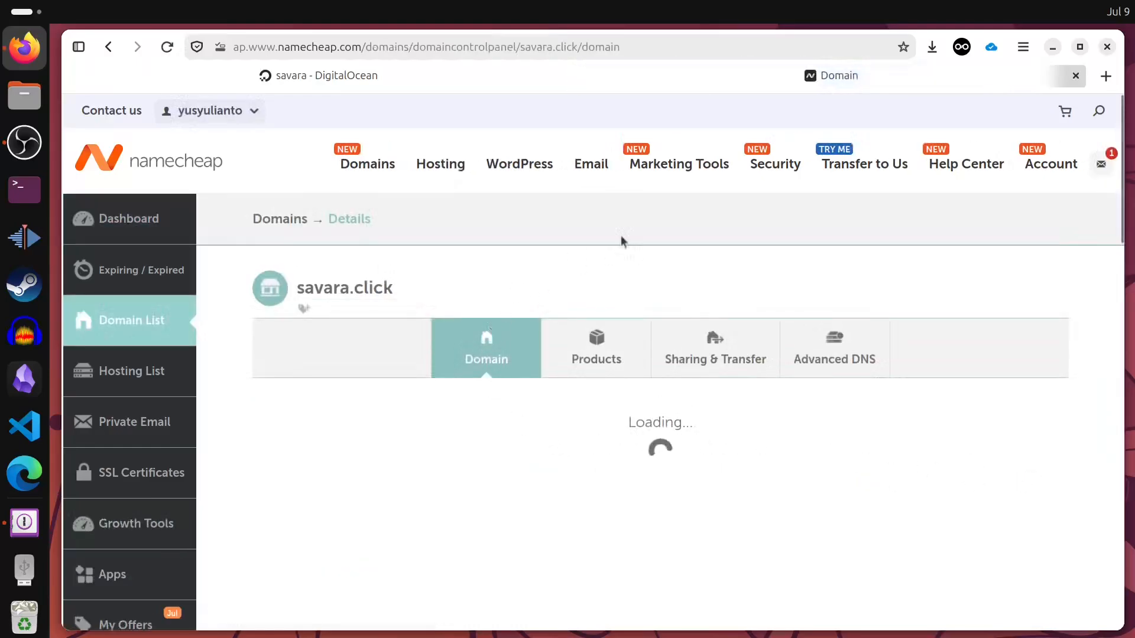
scroll(396, 349, down, 5)
scroll(565, 465, down, 5)
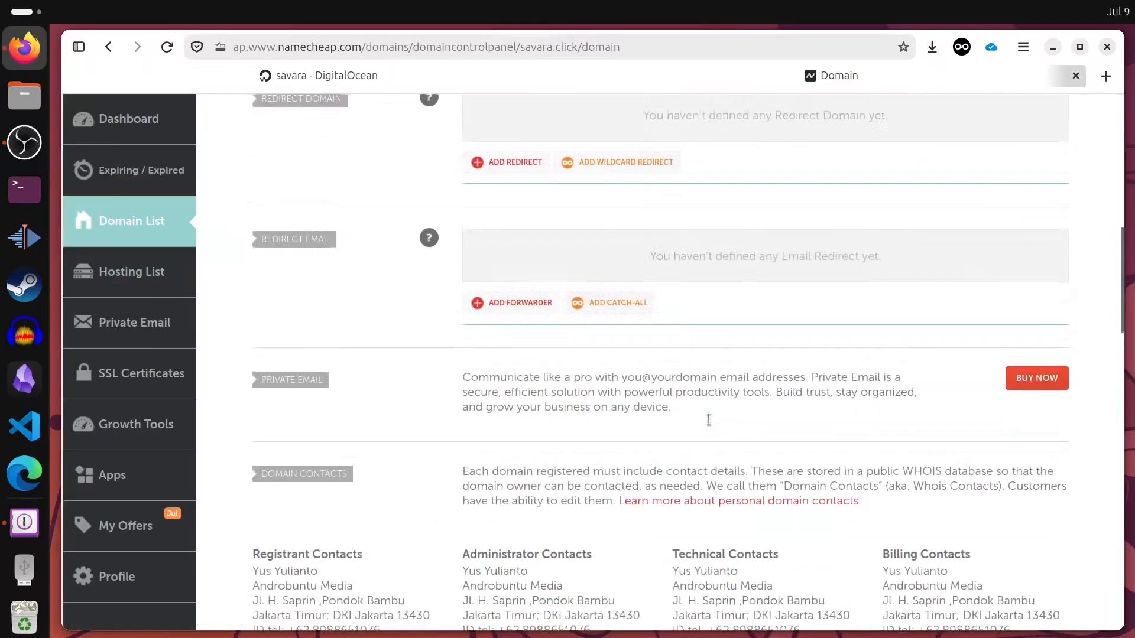
scroll(434, 473, up, 5)
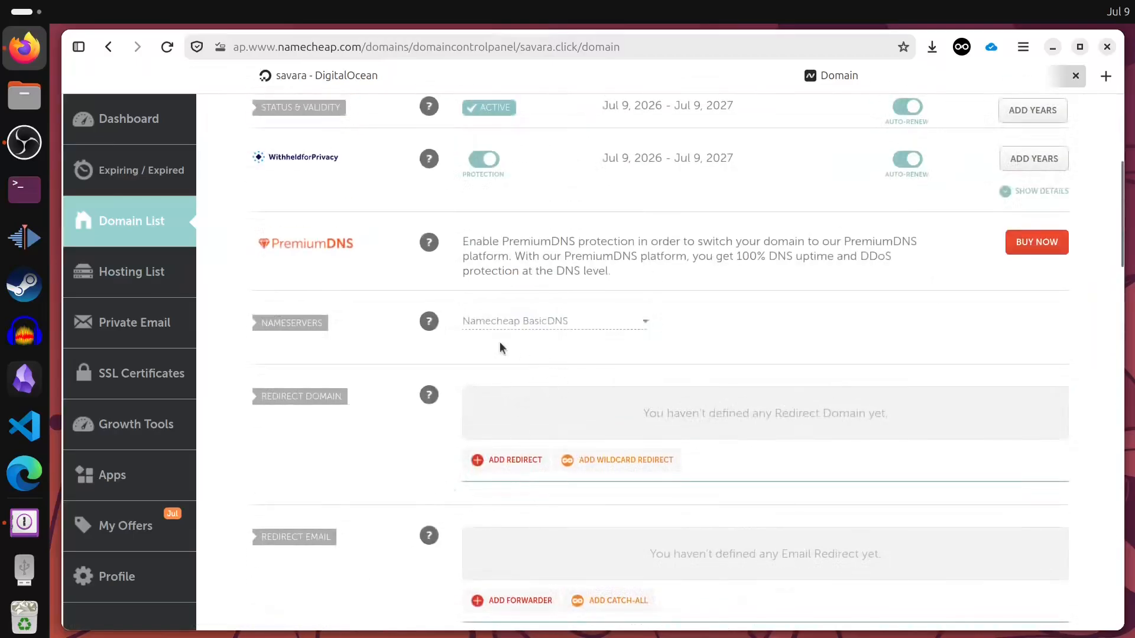
scroll(520, 373, up, 2)
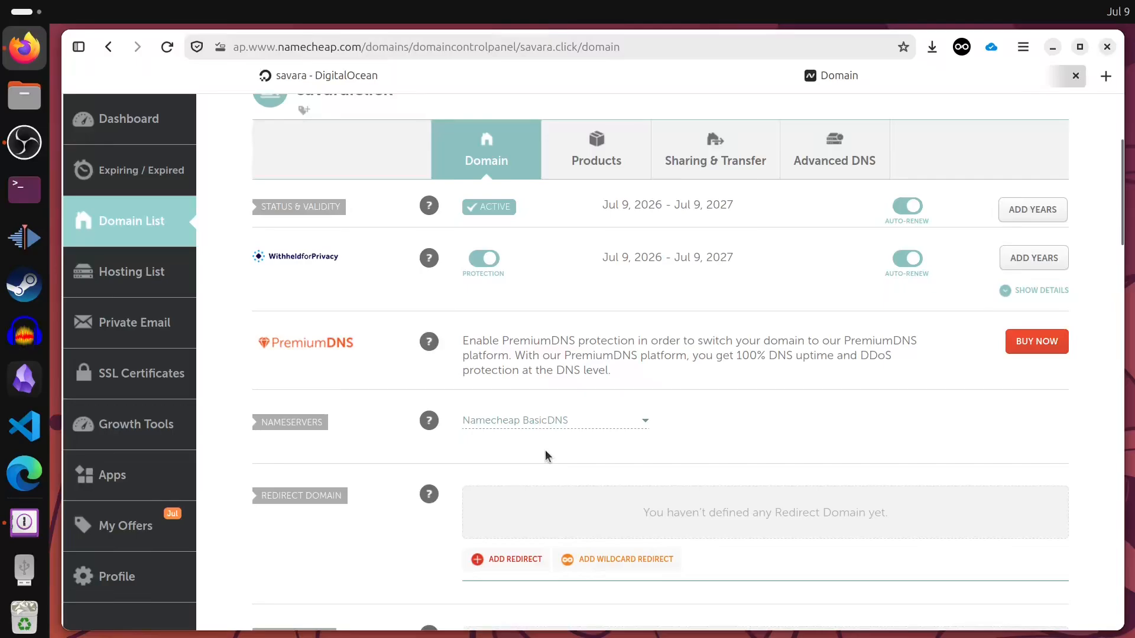
scroll(588, 437, up, 3)
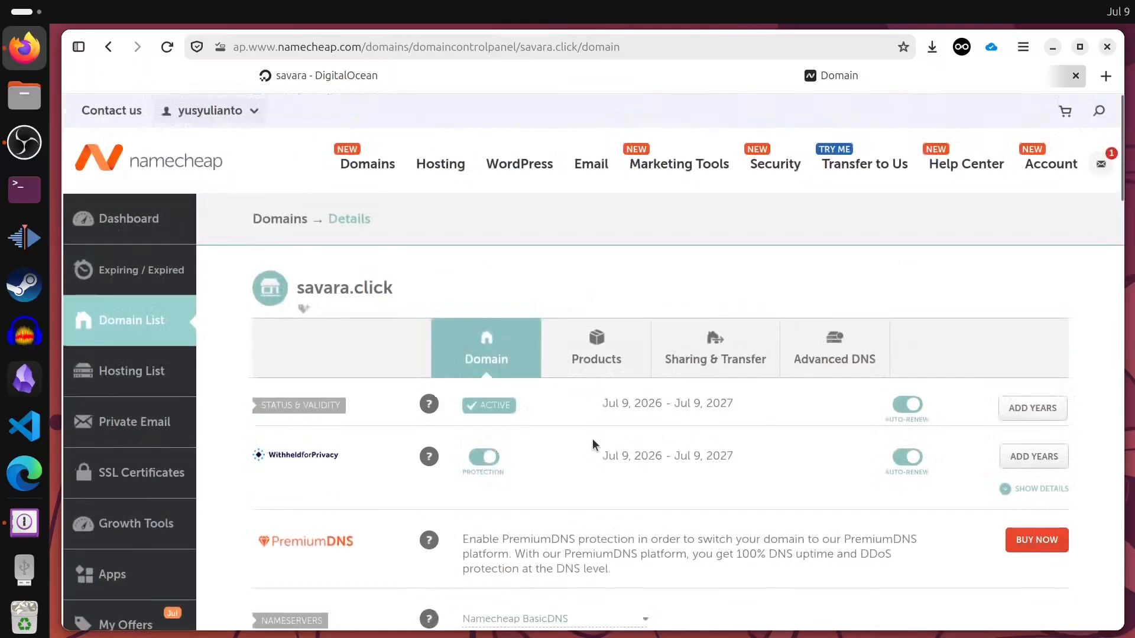
click(834, 359)
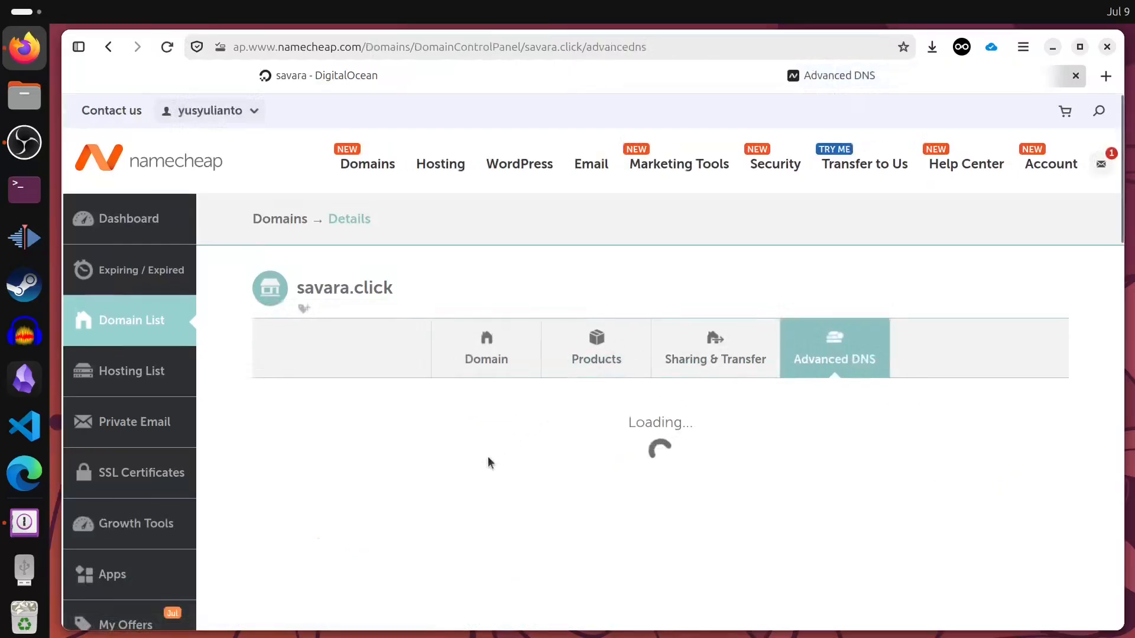
- Change the @ A record's value from 165.245.180.225 to 178.128.21.12 and save it
scroll(628, 431, down, 3)
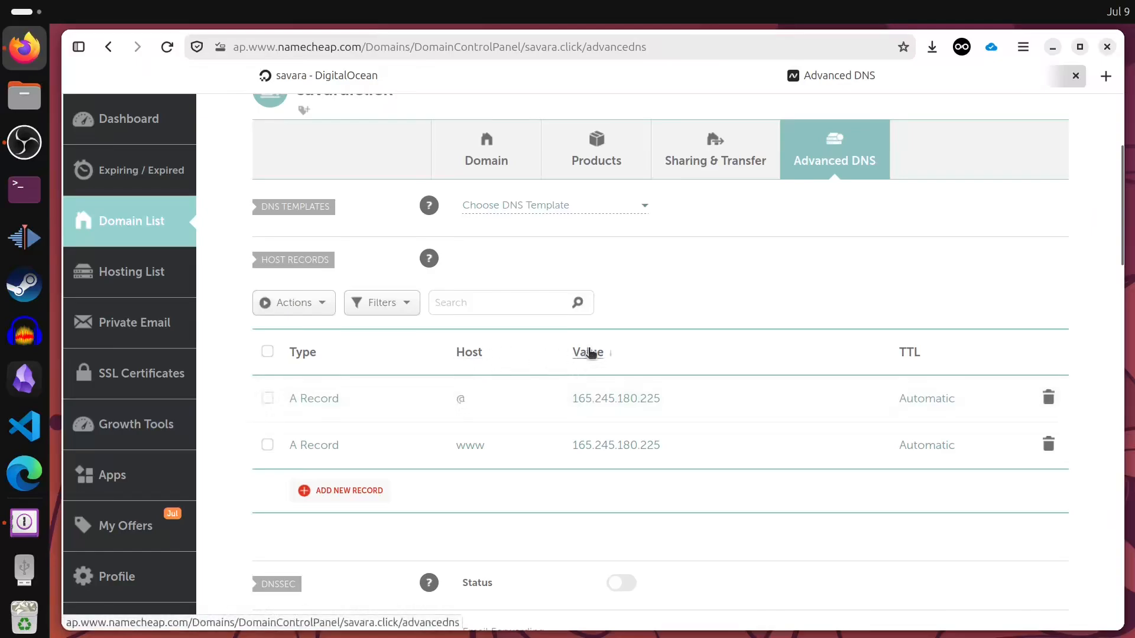
click(685, 400)
key(ctrl+a)
key(ctrl+v)
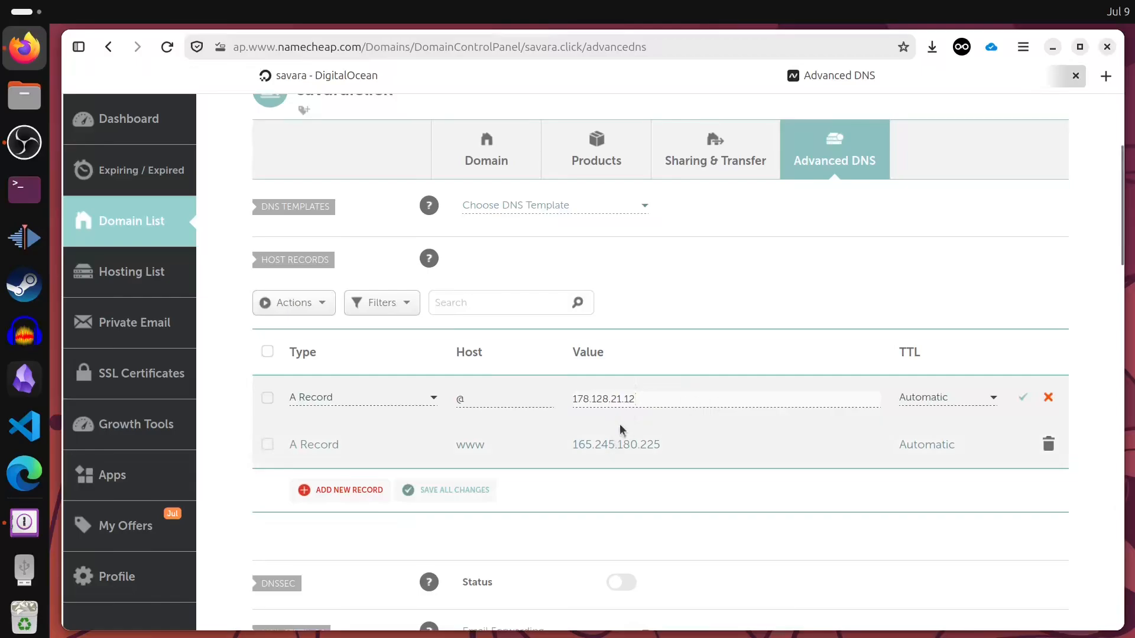
click(1023, 397)
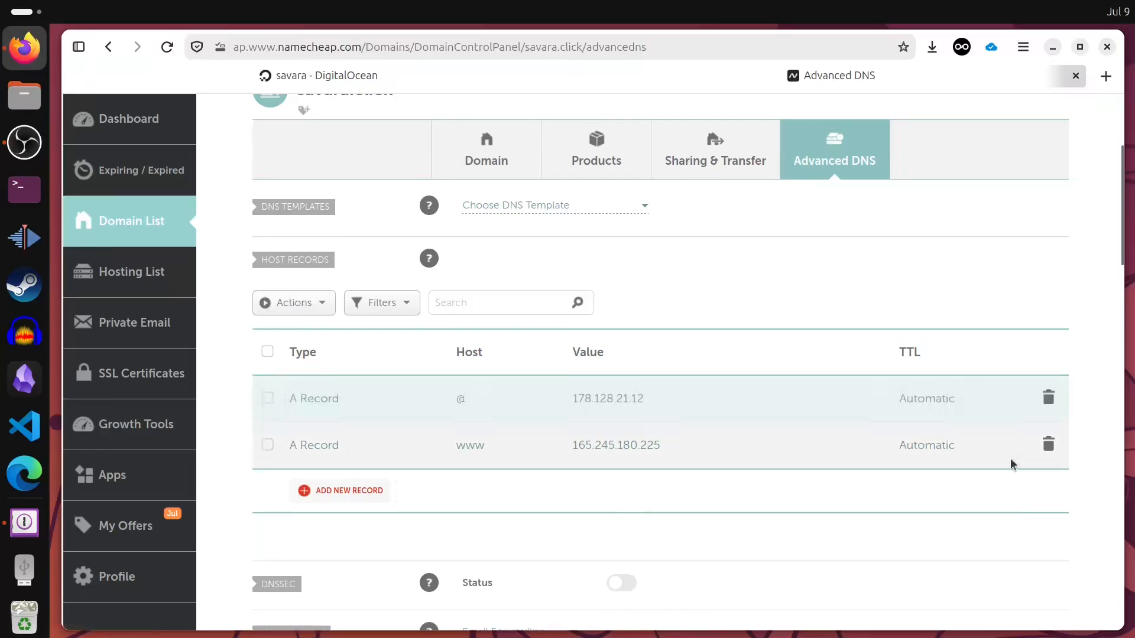
- Change the www A record's value to 178.128.21.12, keeping type A Record, and save it
click(705, 449)
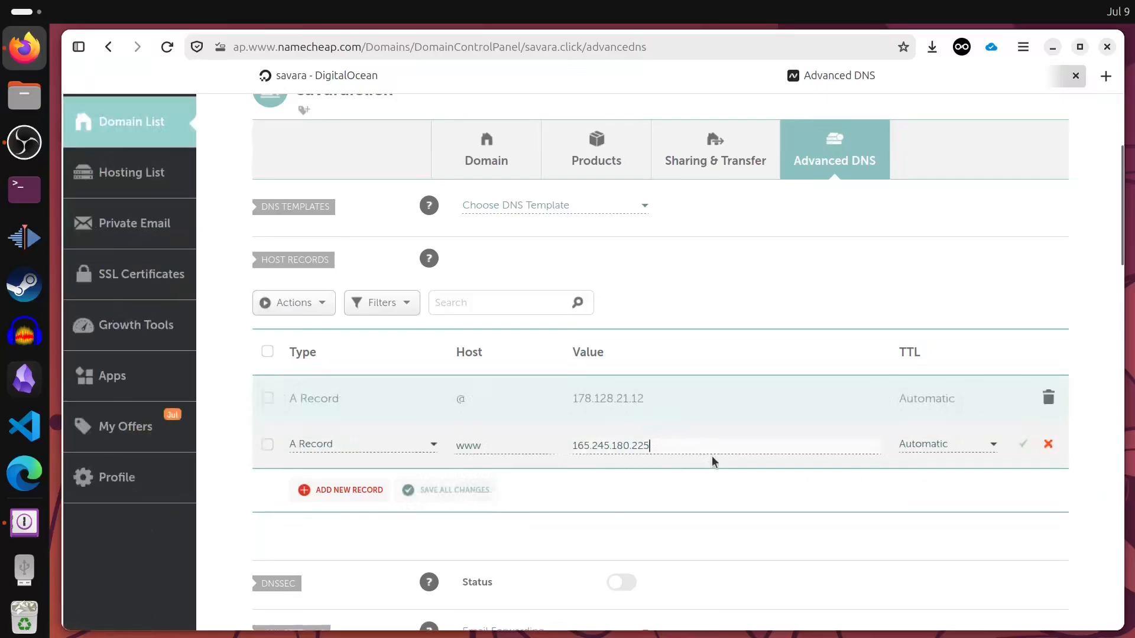
key(ctrl+a)
key(ctrl+v)
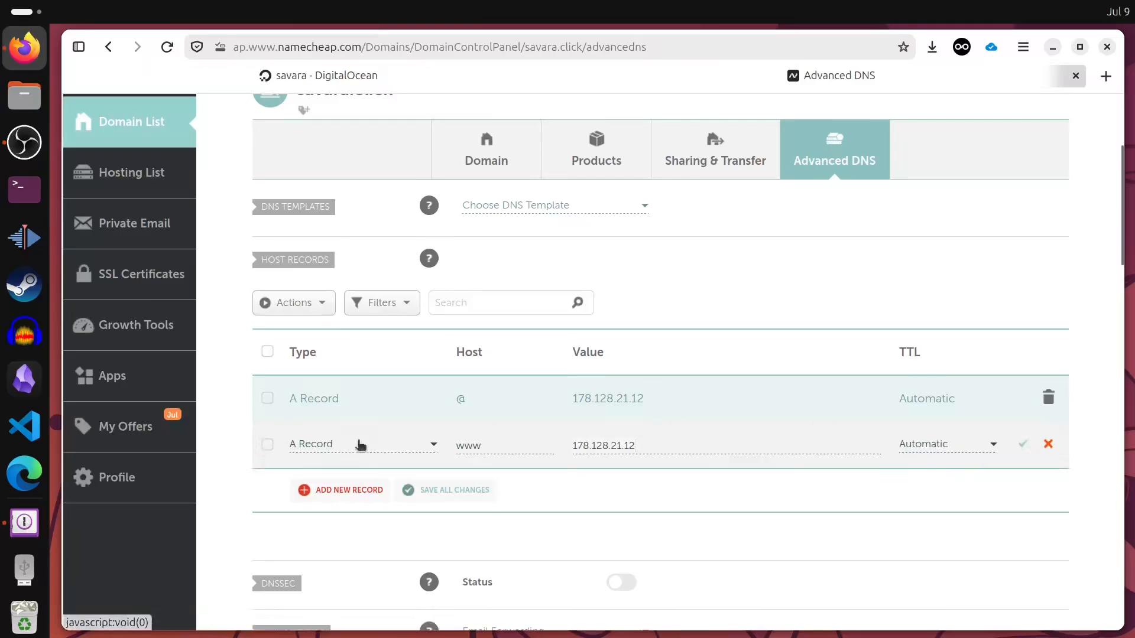
key(Return)
click(413, 452)
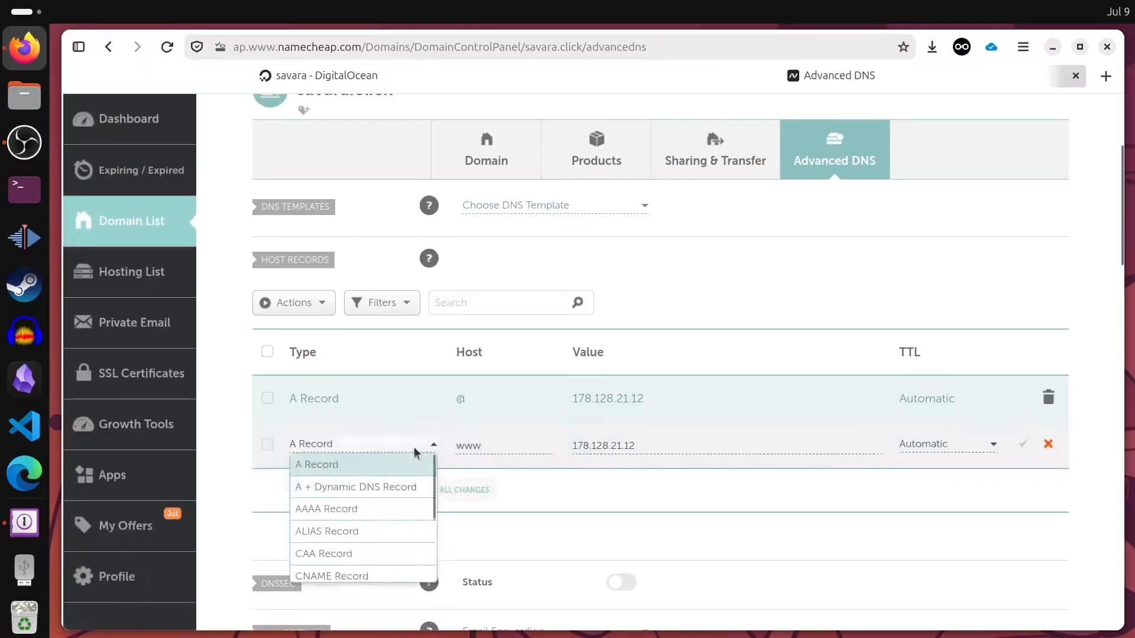
click(536, 490)
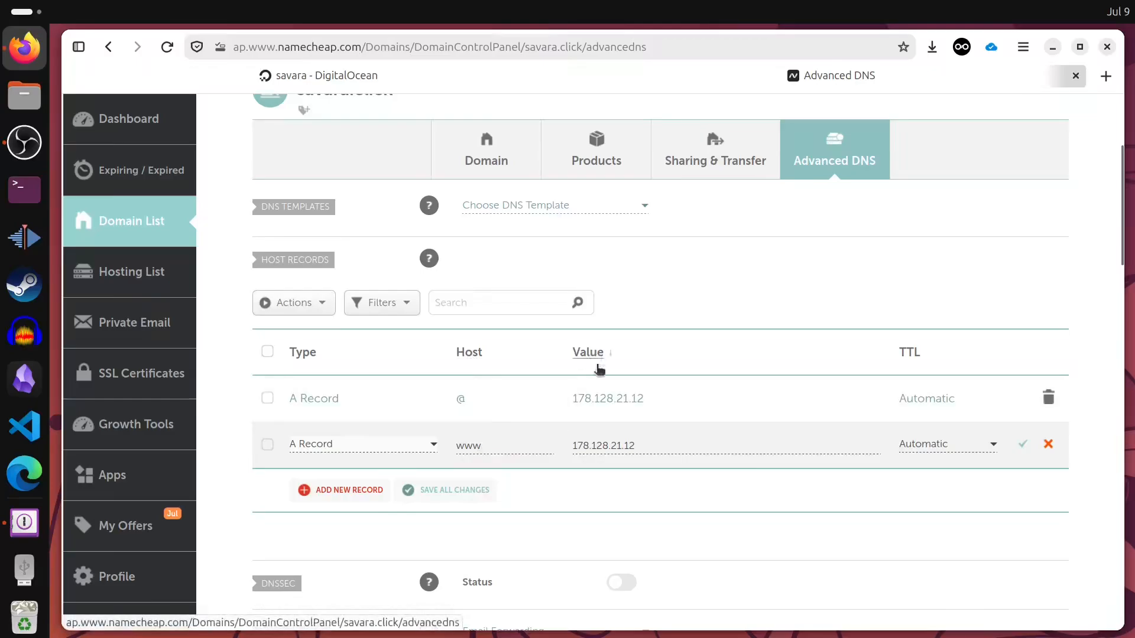
click(1022, 444)
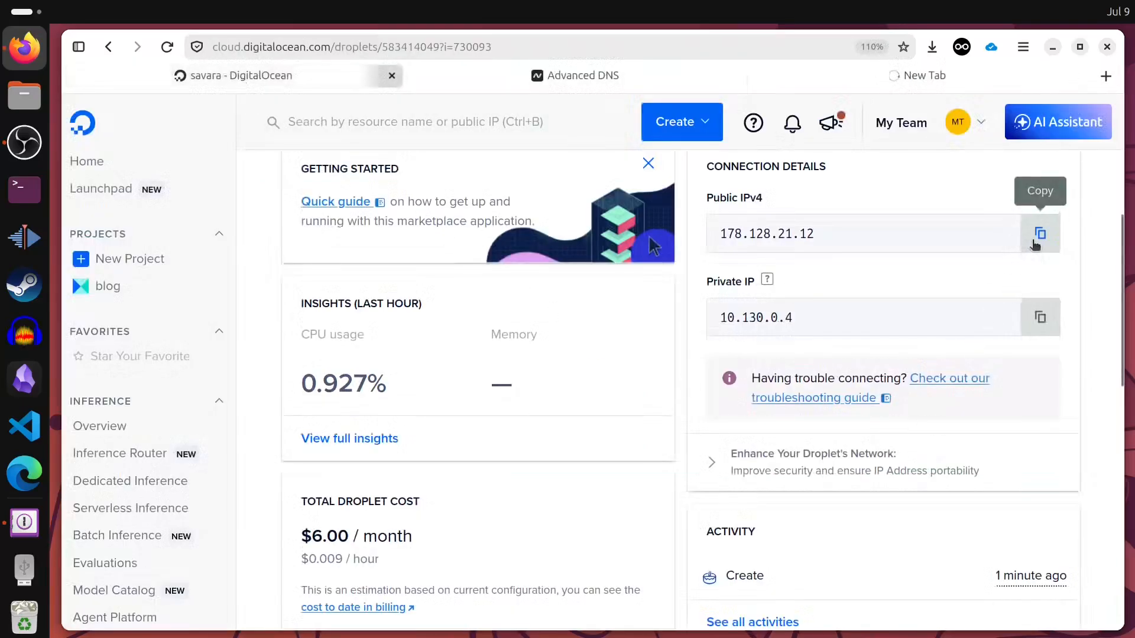
- Load the droplet's IP 178.128.21.12 over HTTP in a new tab, then return to the savara.click tab
click(1038, 233)
click(1105, 77)
key(ctrl+v)
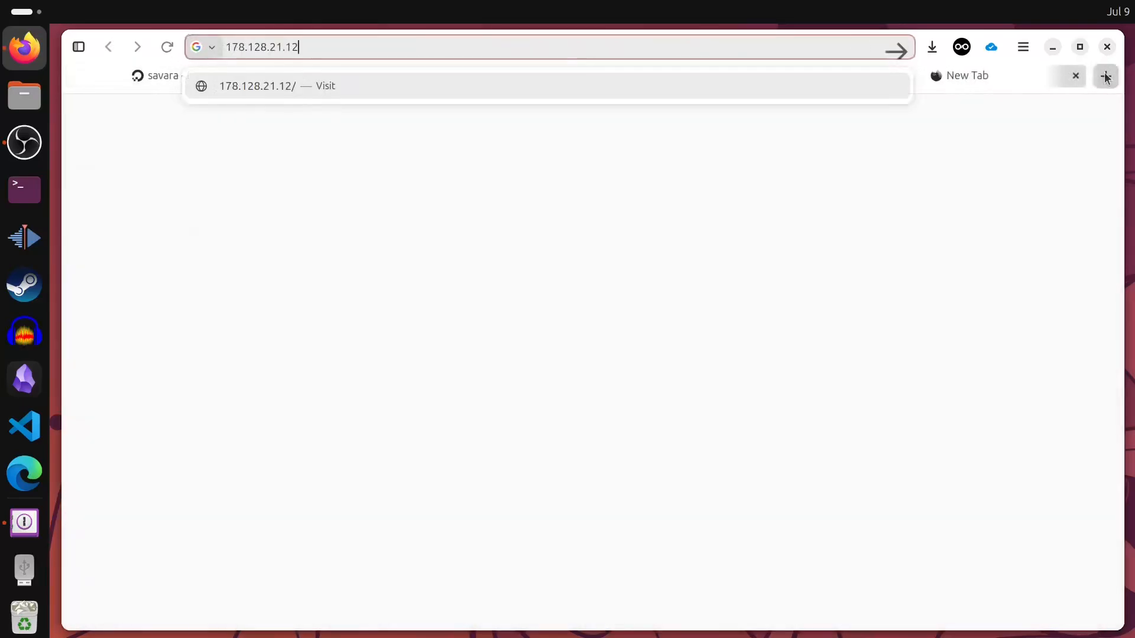
key(Return)
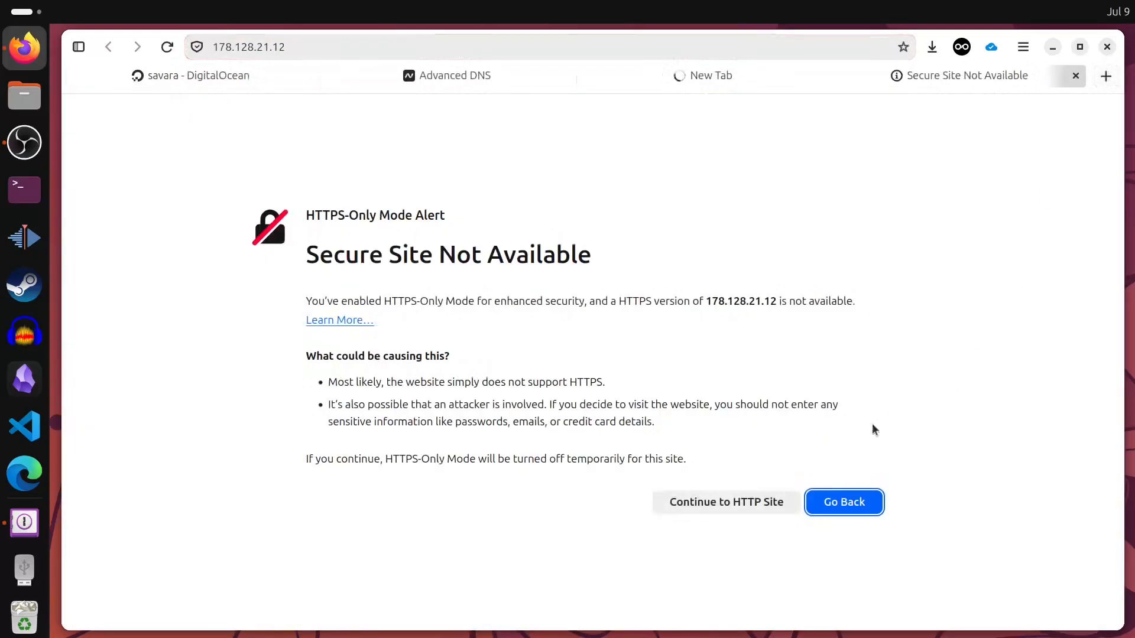
click(688, 504)
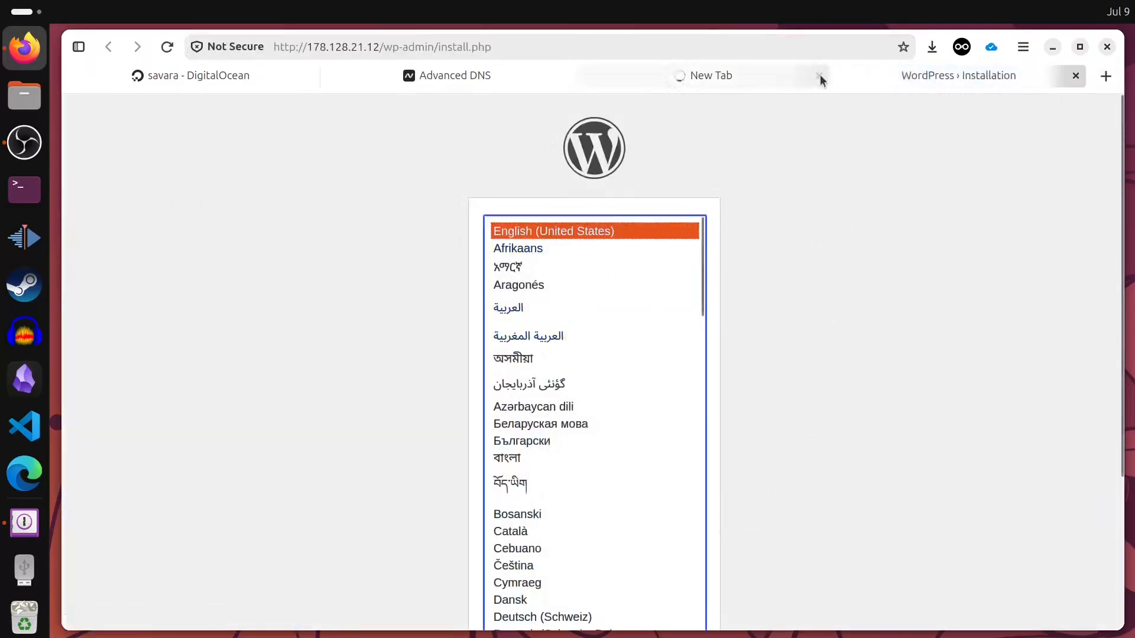
click(783, 74)
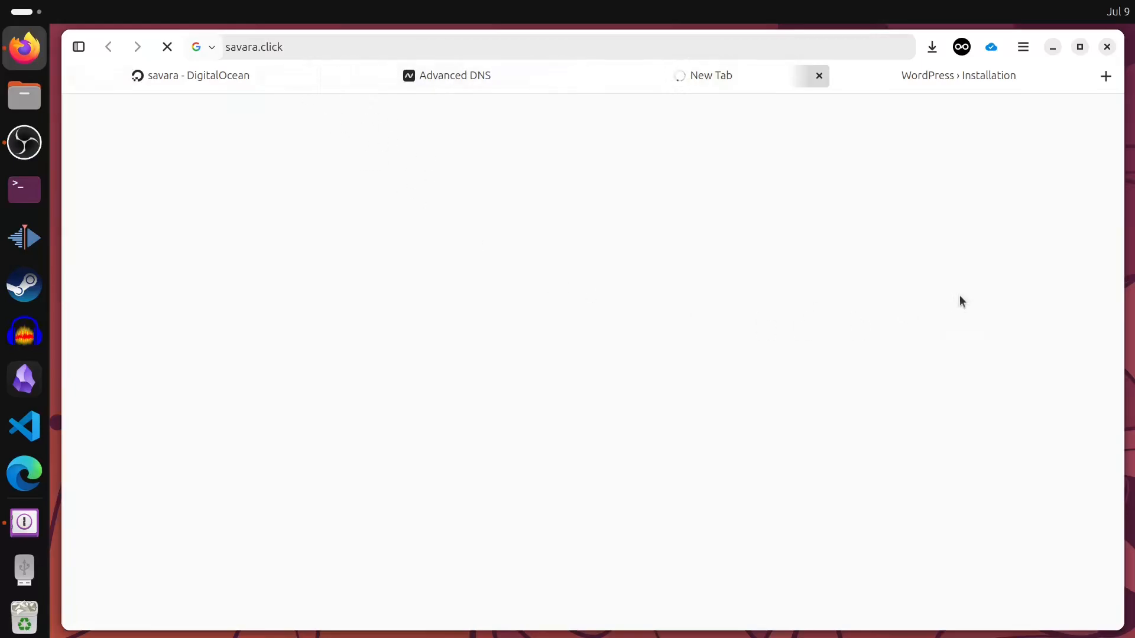
- Bring the Edge window over Firefox and widen it to show the WordPress installer
drag(875, 456, 736, 46)
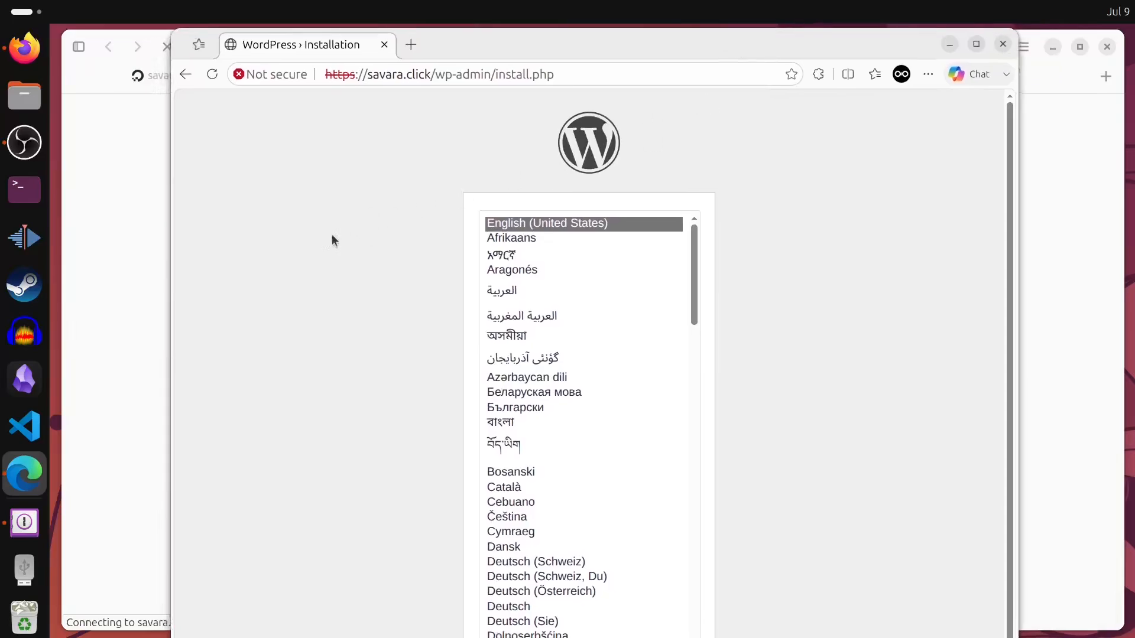
drag(169, 298, 59, 287)
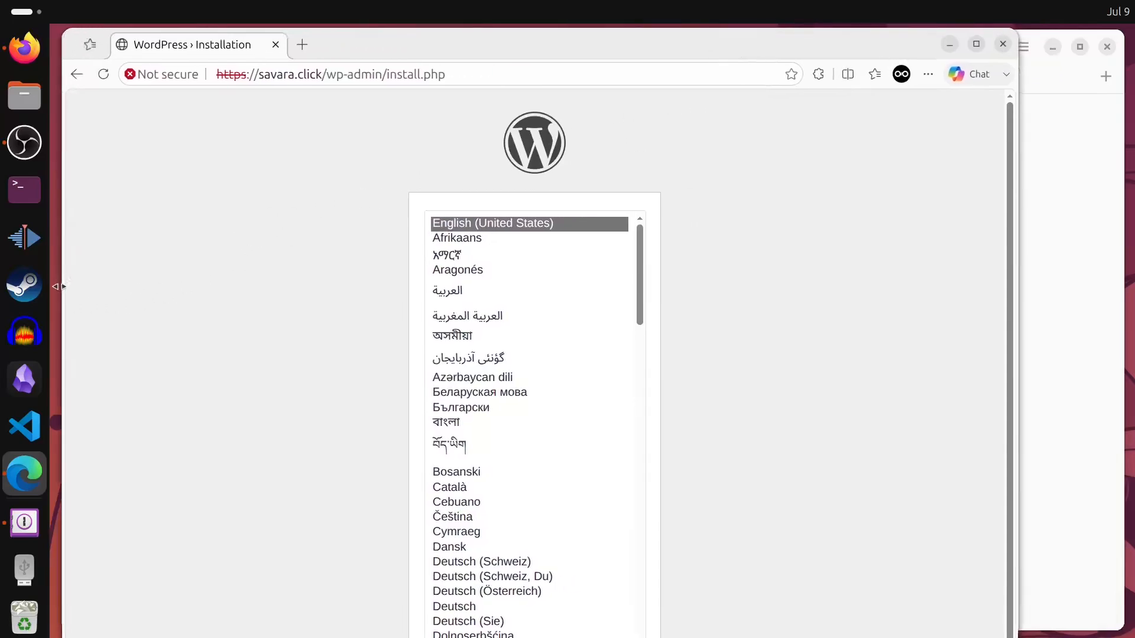
drag(1017, 270, 1122, 284)
mouse_move(759, 637)
mouse_down()
mouse_move(763, 592)
mouse_move(774, 630)
mouse_up()
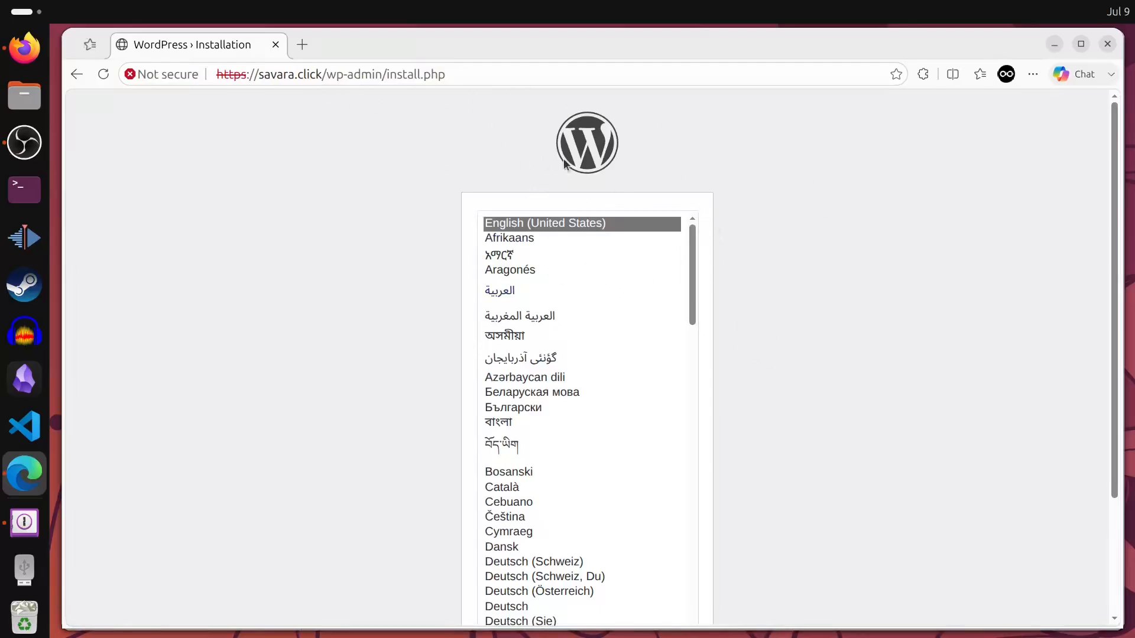
scroll(785, 366, down, 3)
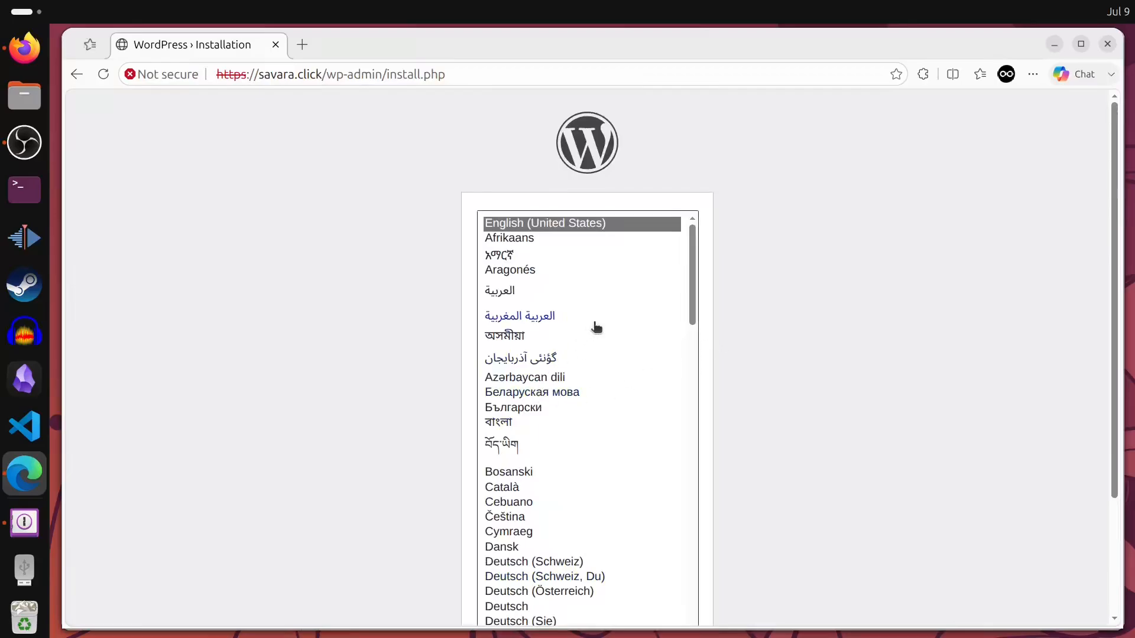
scroll(785, 360, down, 5)
scroll(815, 348, up, 5)
scroll(572, 321, down, 10)
scroll(565, 437, up, 10)
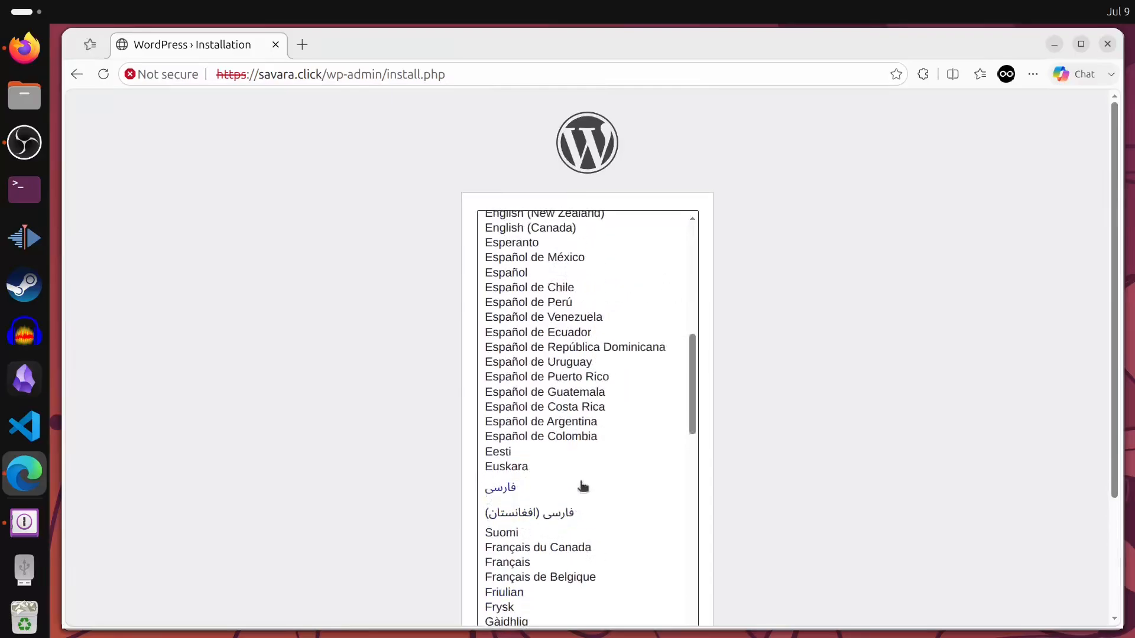
- Choose Bahasa Indonesia as the installation language and continue
click(587, 435)
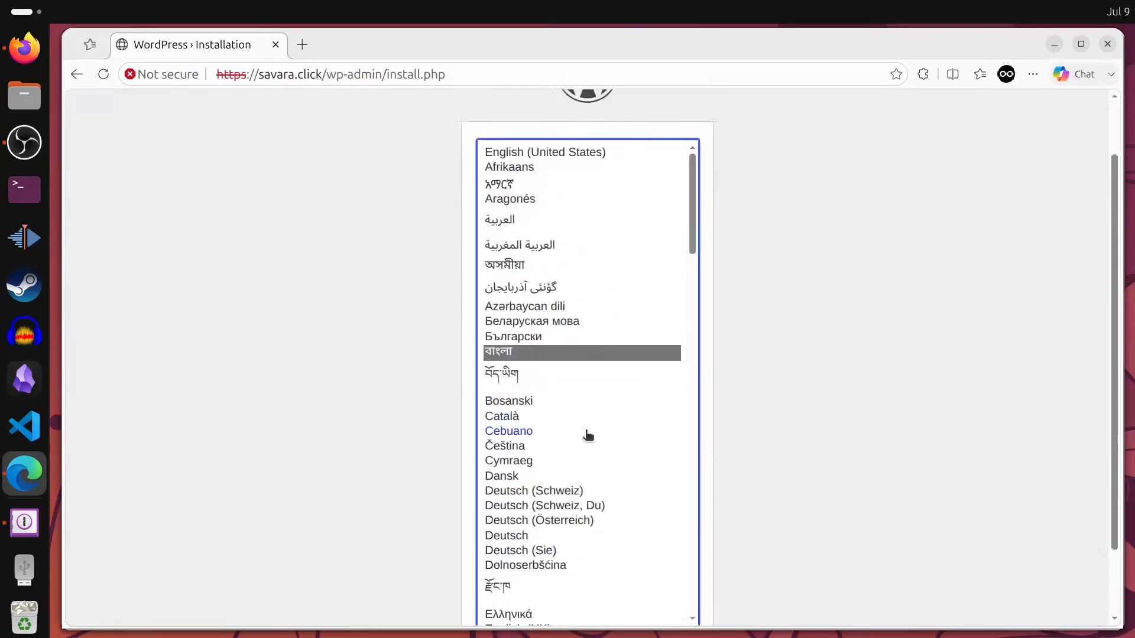
key(i)
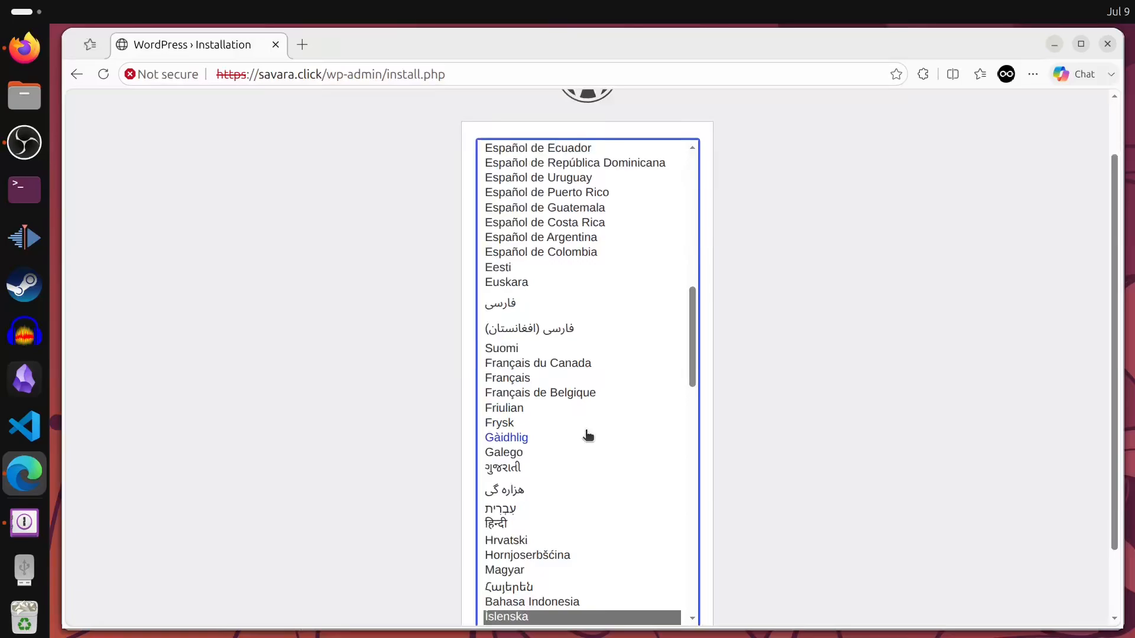
key(Up)
key(Return)
scroll(1073, 374, down, 2)
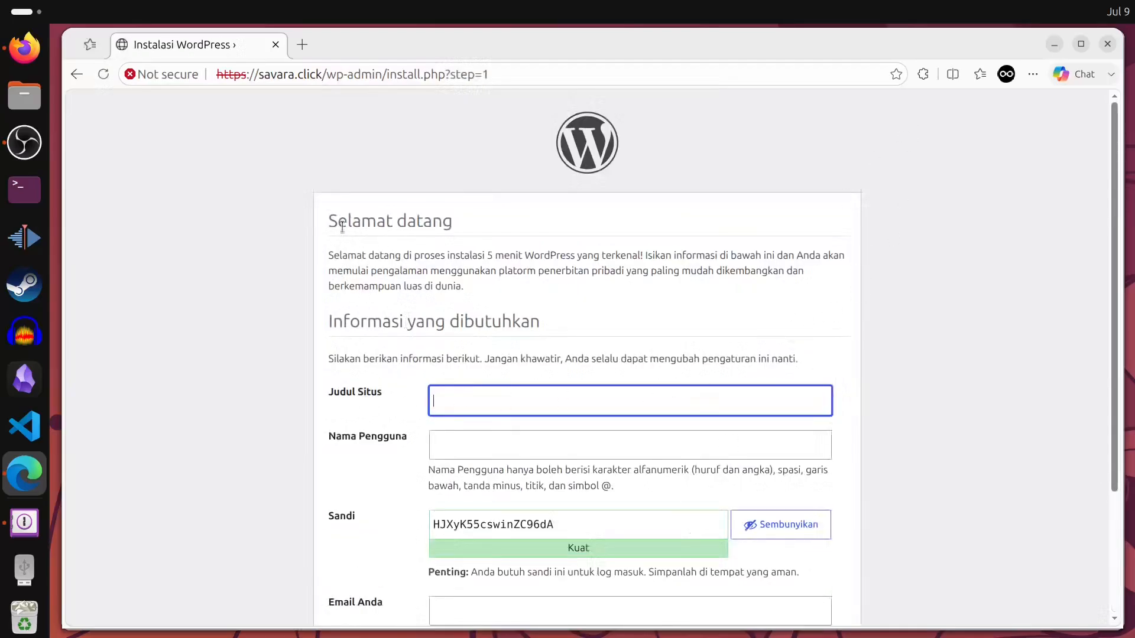
- Enter the admin username and a short password, confirming use of the weak password
scroll(526, 339, down, 3)
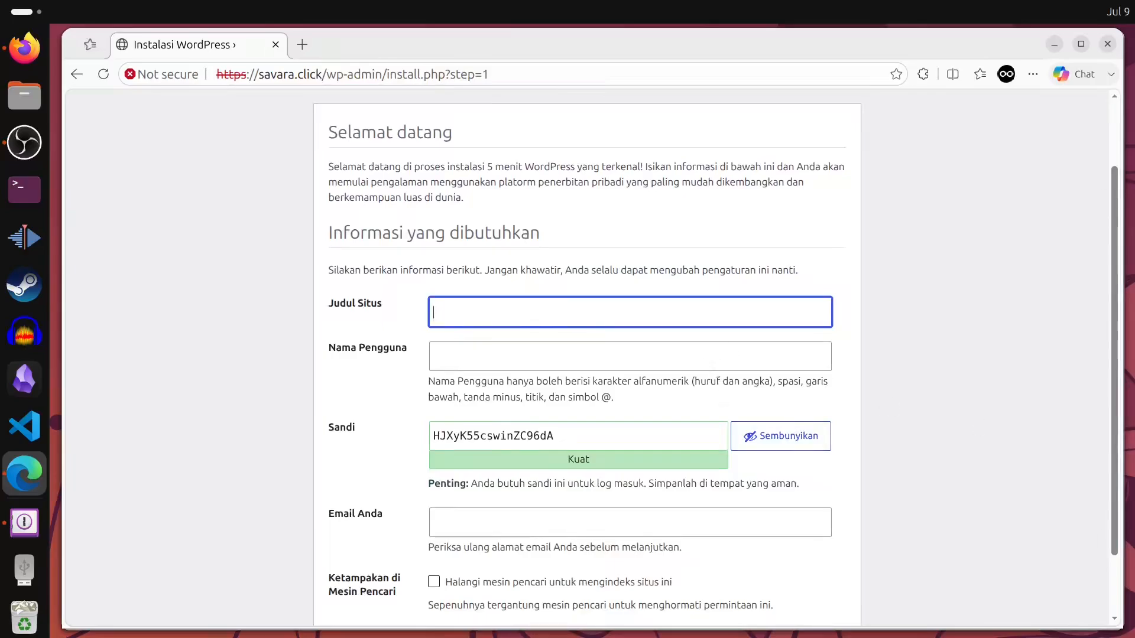
key(Tab)
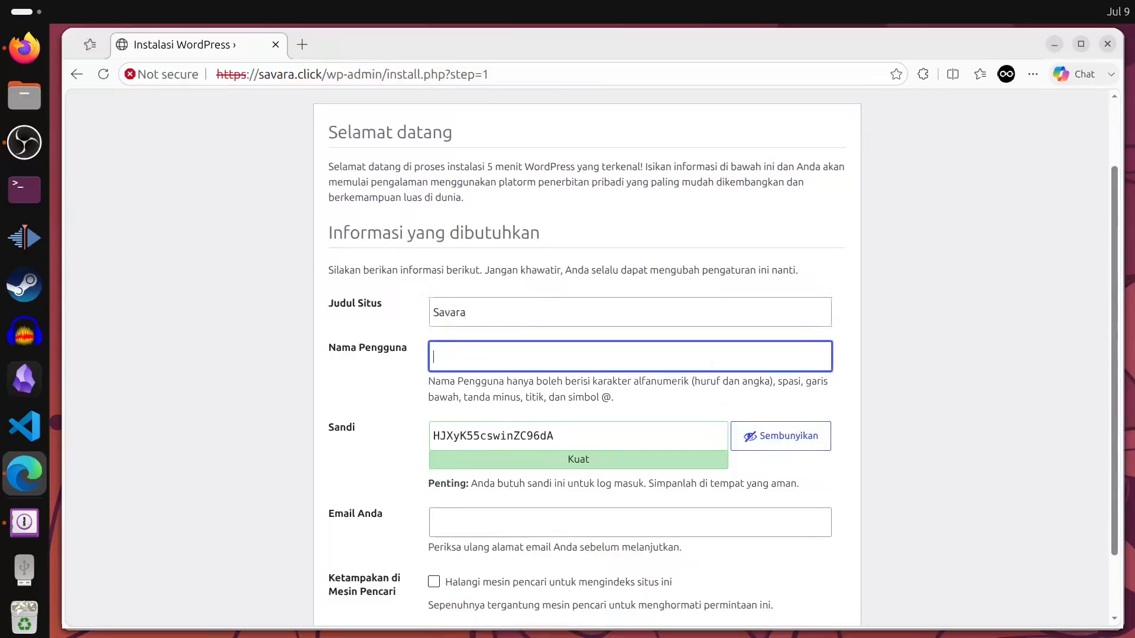
text(admin)
key(Tab)
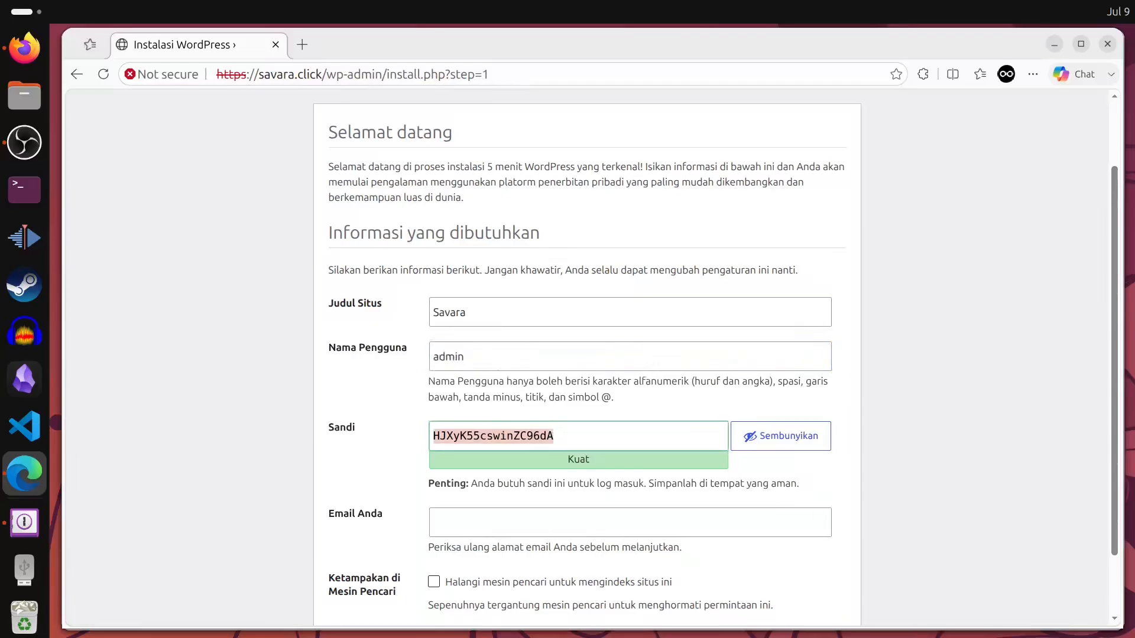
text(admin)
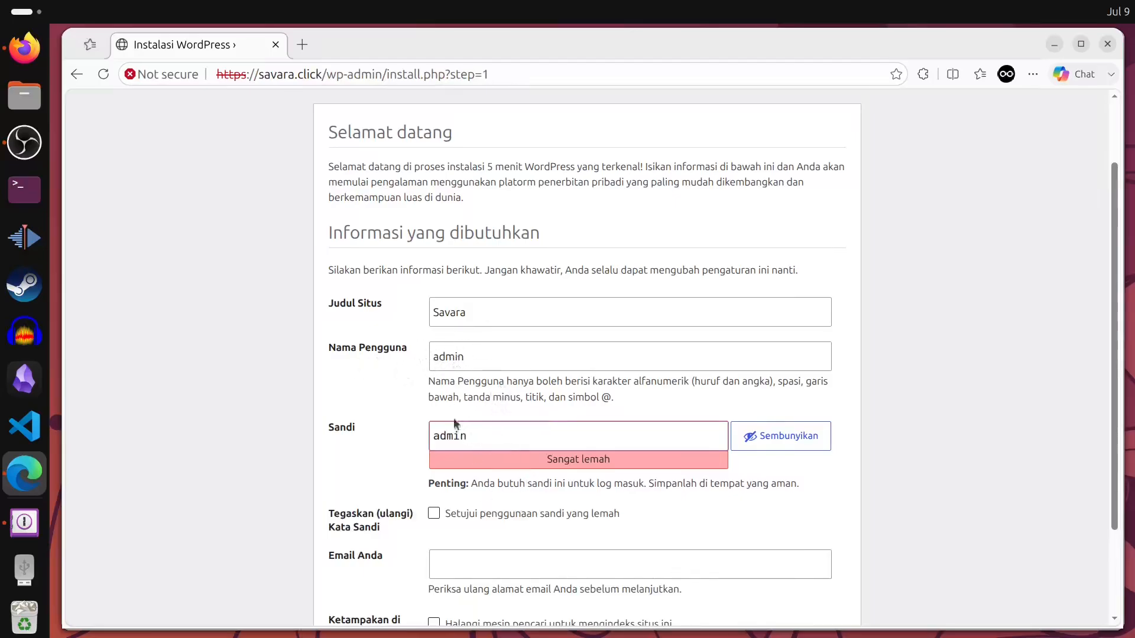
click(433, 514)
- Fill in the admin e-mail address, discourage search engine indexing, and run Instal WordPress
scroll(547, 531, down, 2)
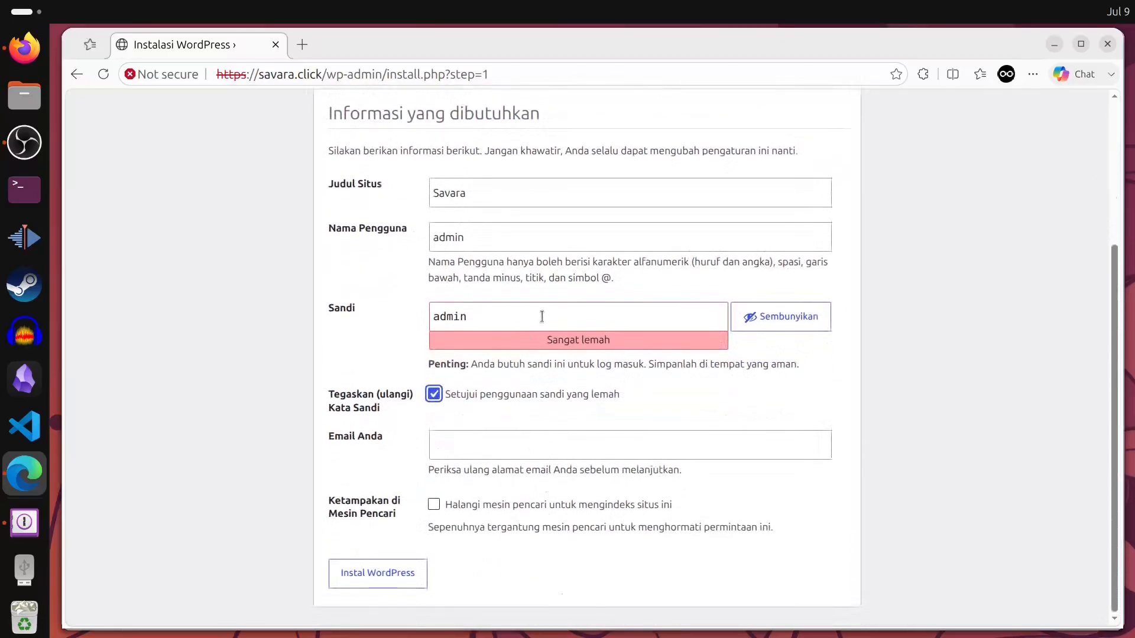
click(470, 454)
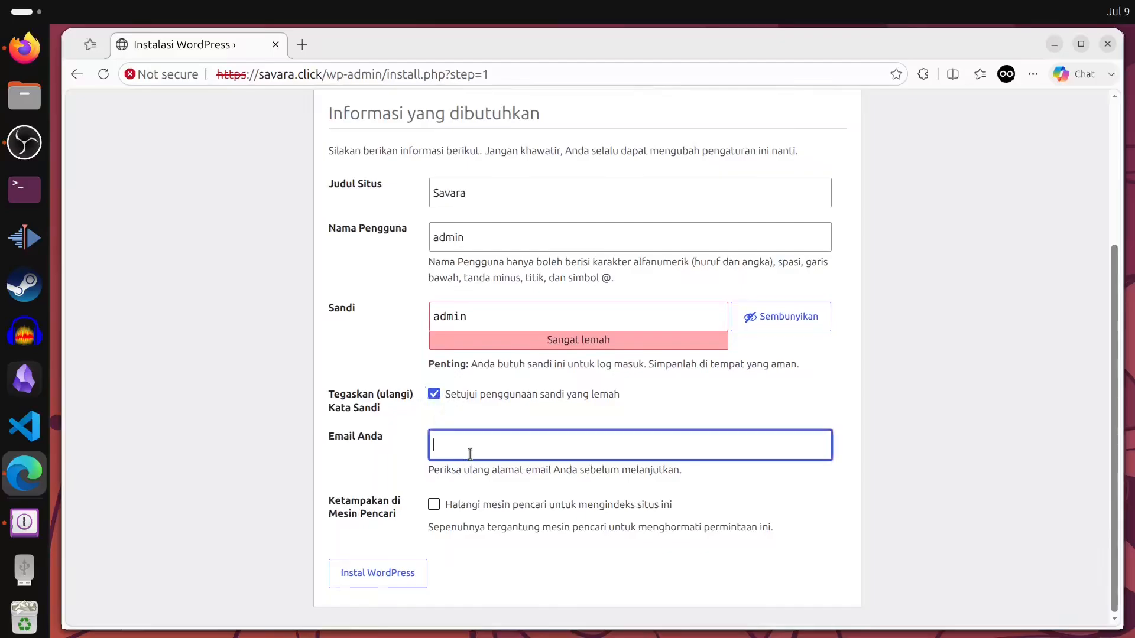
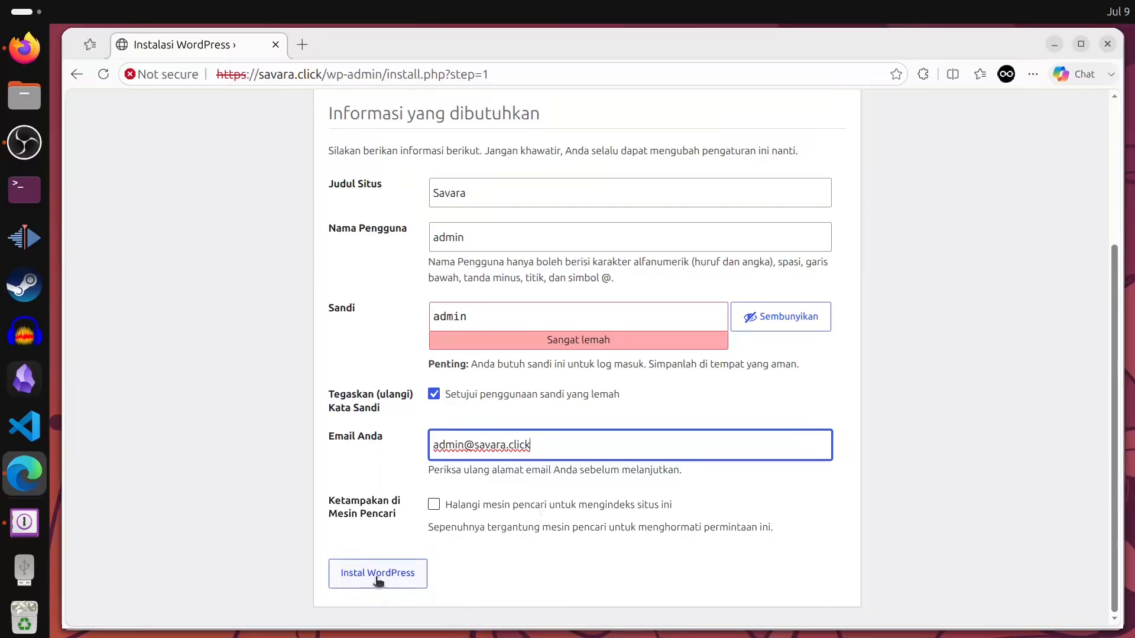
click(434, 505)
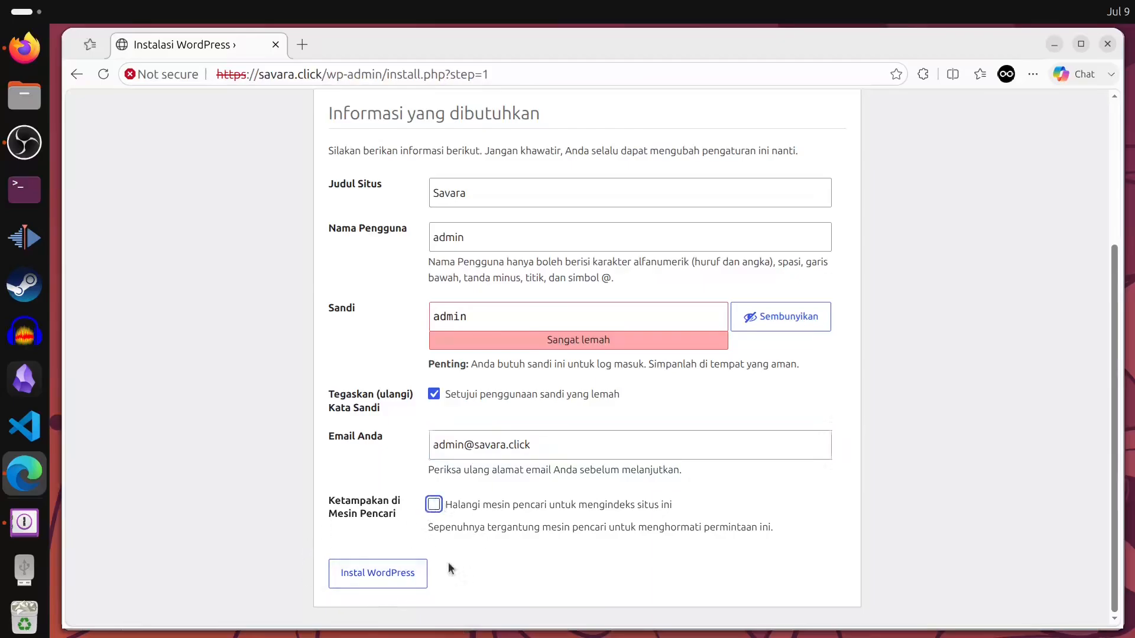
click(378, 581)
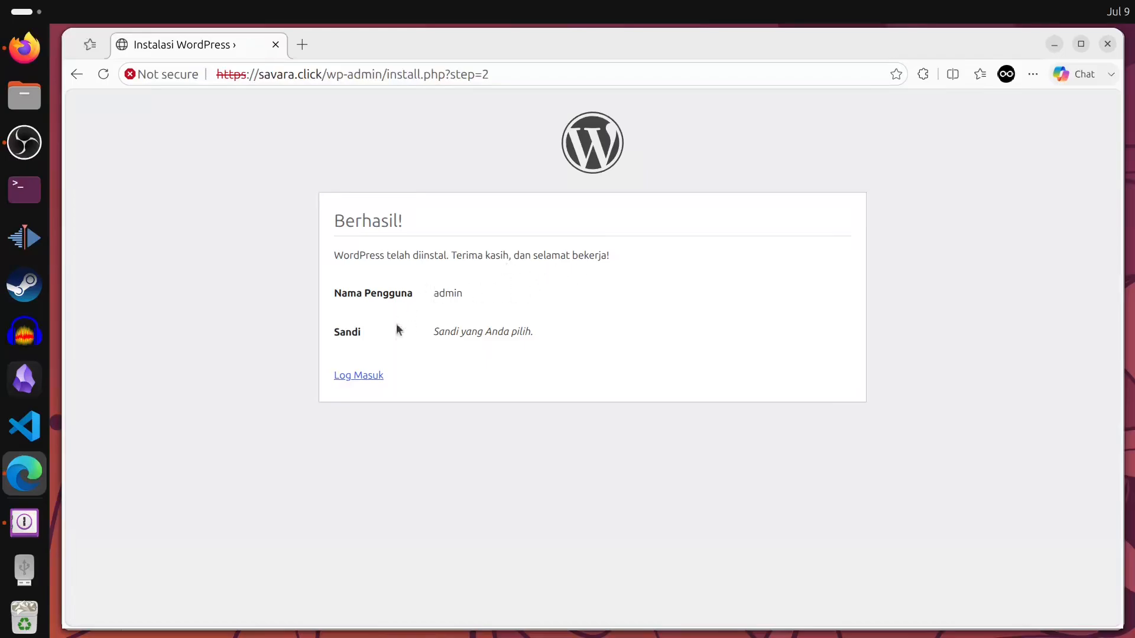
- Log in as admin with the account password and Ingat Saya ticked
click(373, 377)
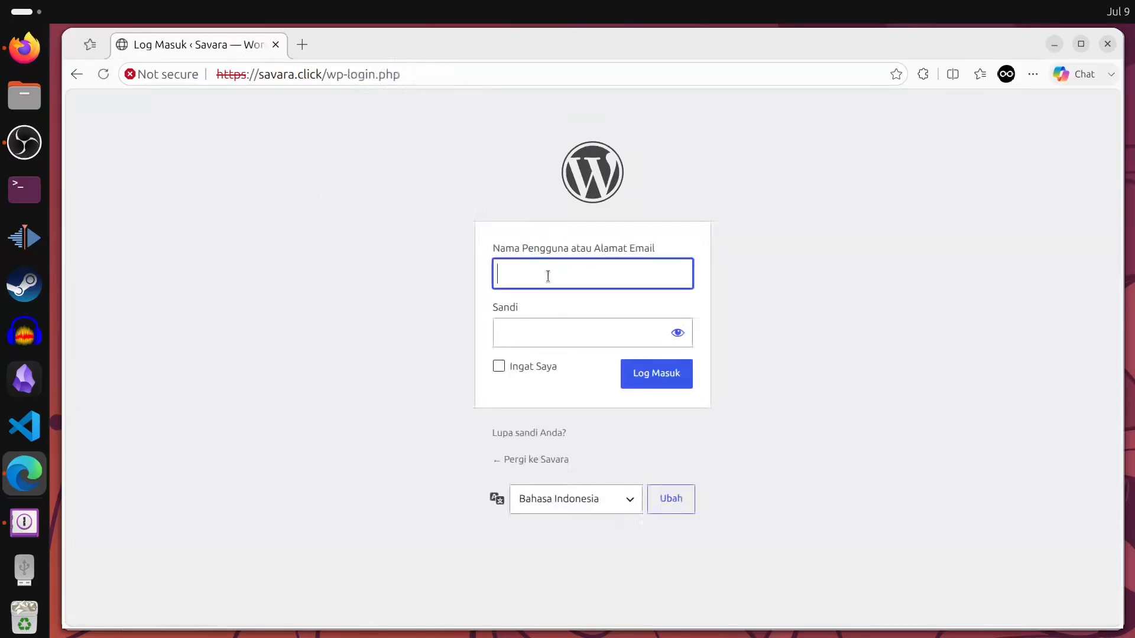
text(admin)
key(Tab)
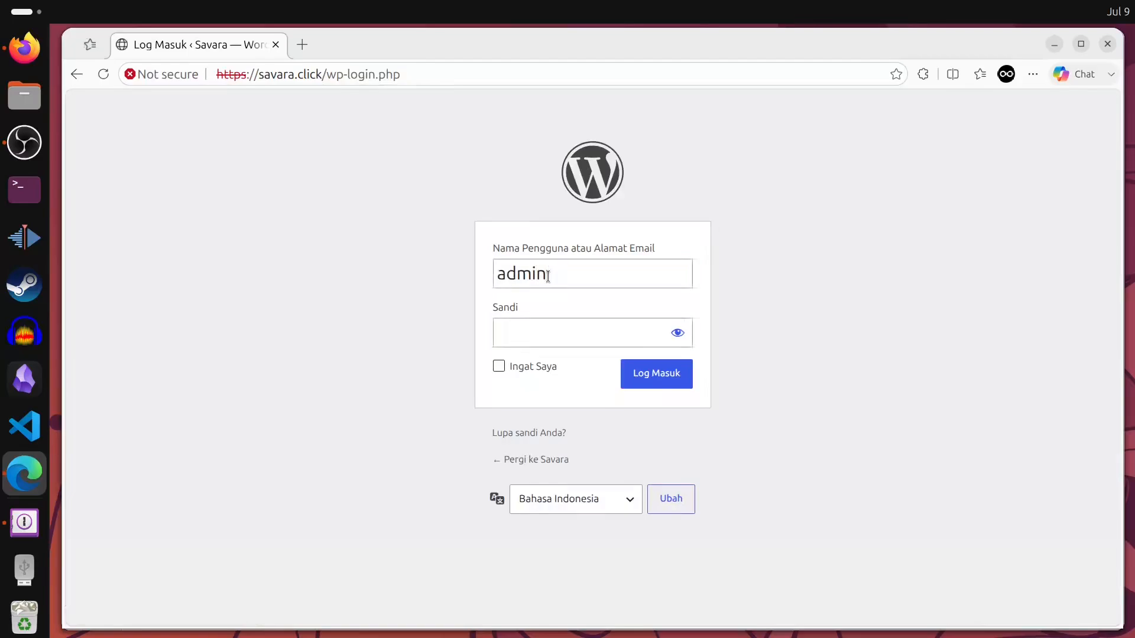
text(•)
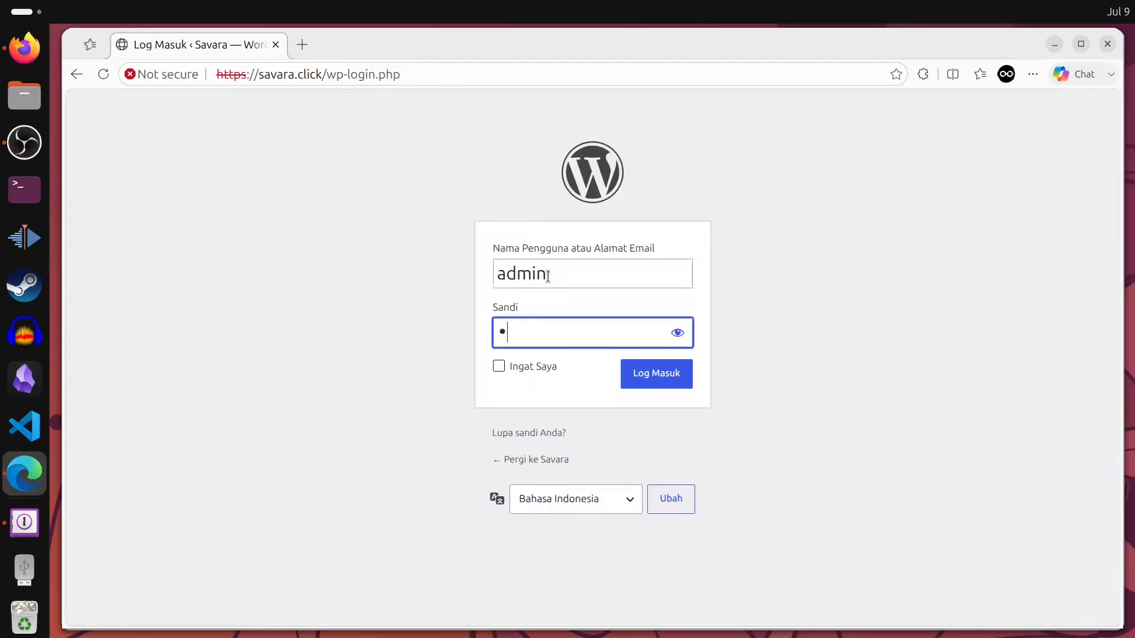
text(••••)
click(538, 371)
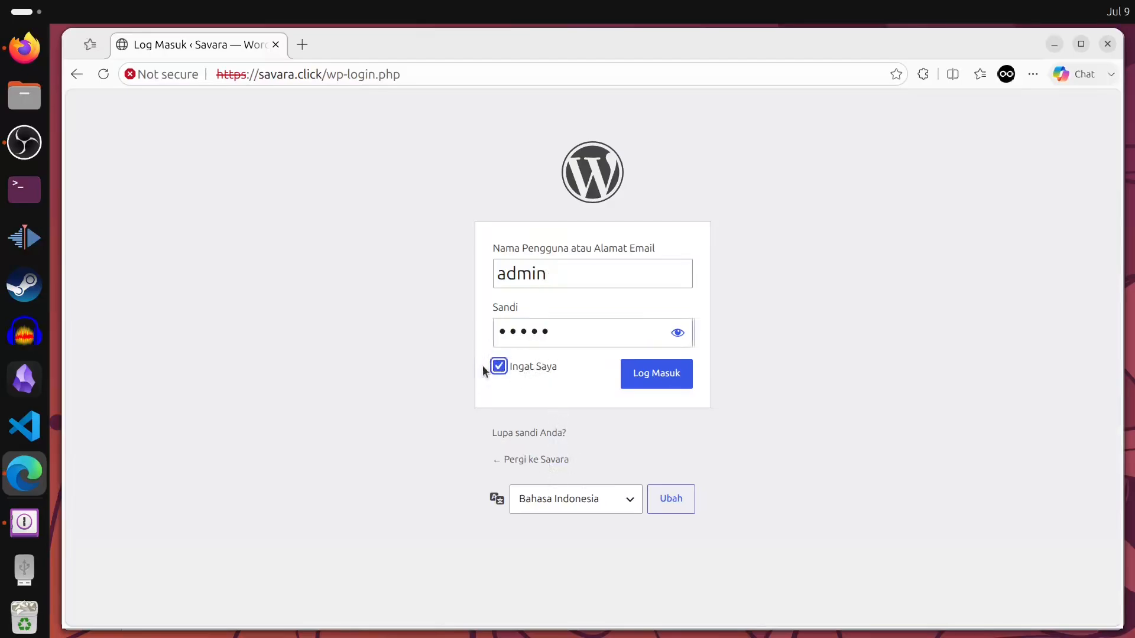
click(663, 385)
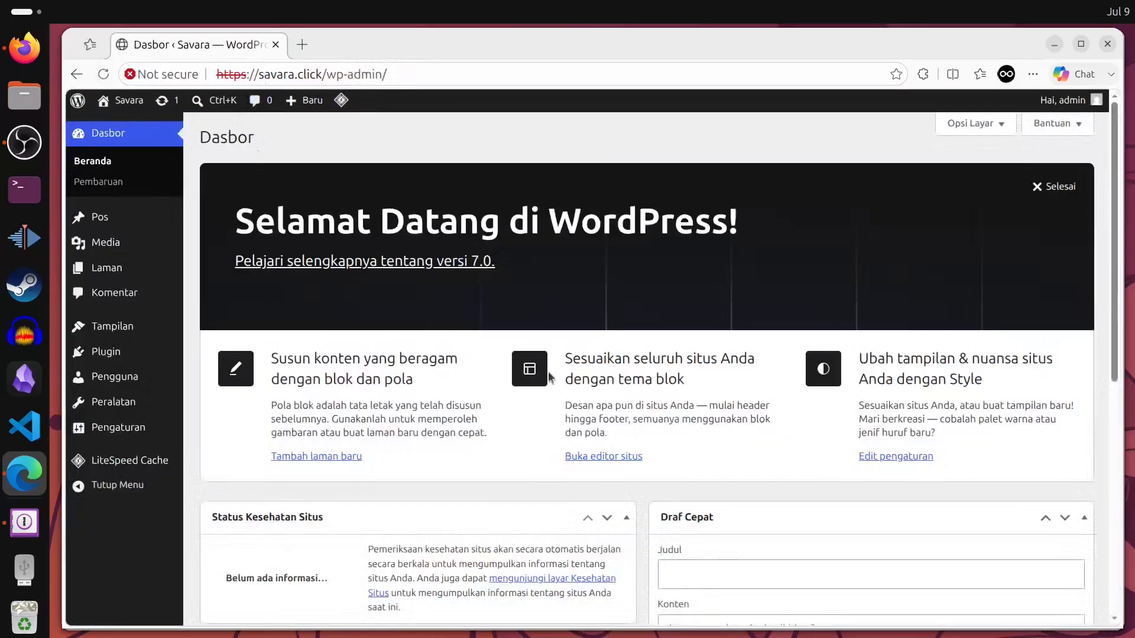
- Open the live savara.click site in a background tab via Kunjungi Situs, view it, and return to Dasbor
scroll(550, 377, down, 3)
scroll(508, 469, up, 3)
mouse_move(121, 103)
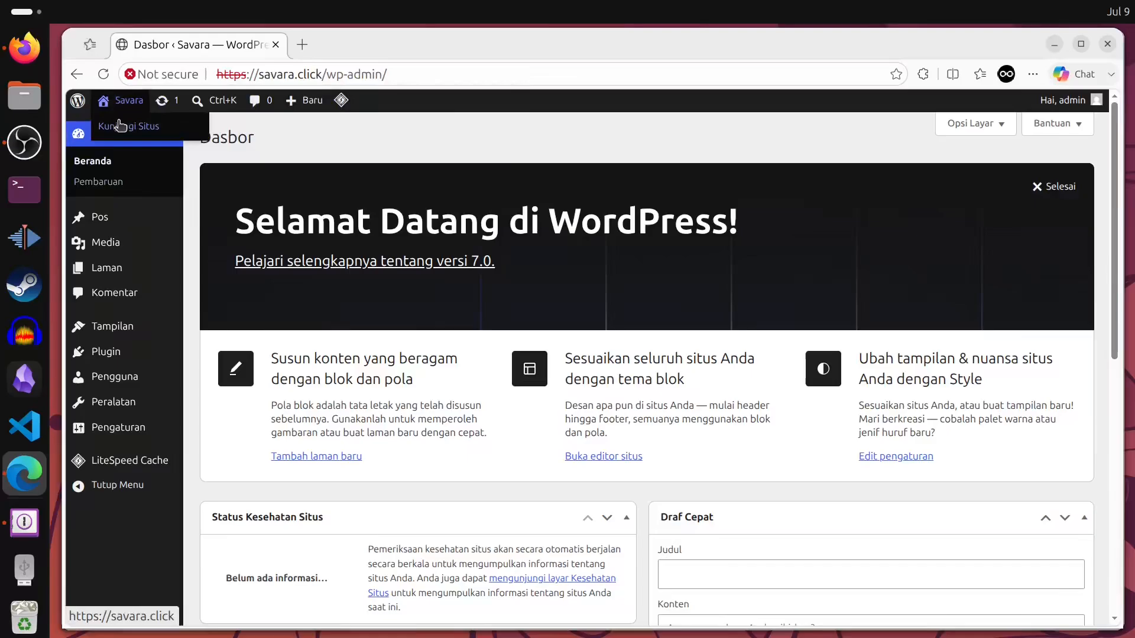
middle_click(121, 125)
click(367, 43)
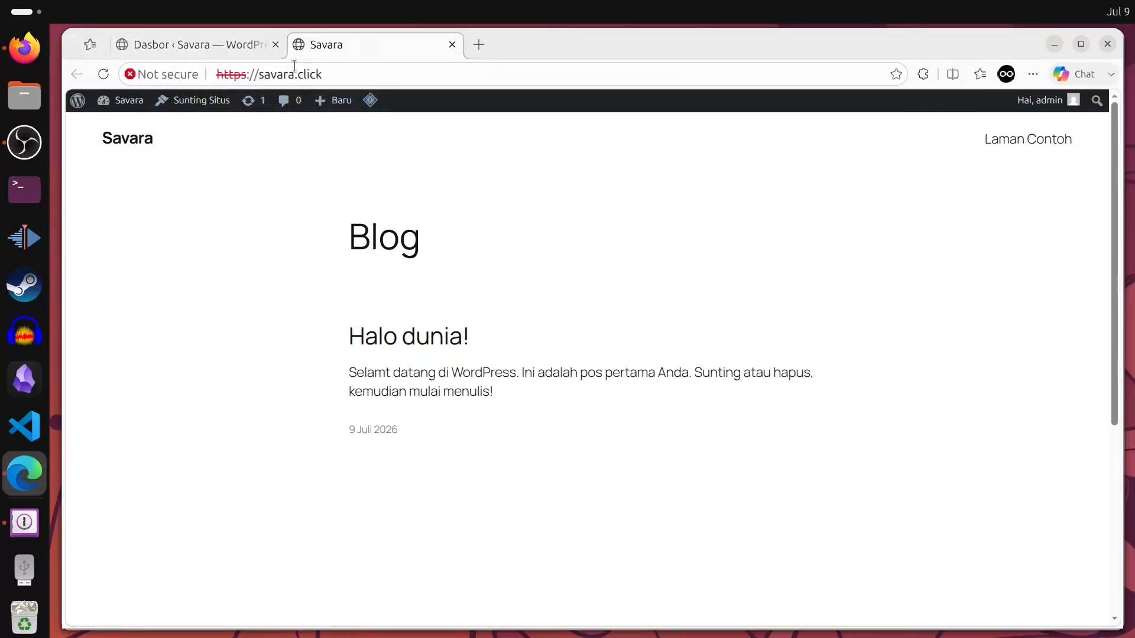
click(198, 45)
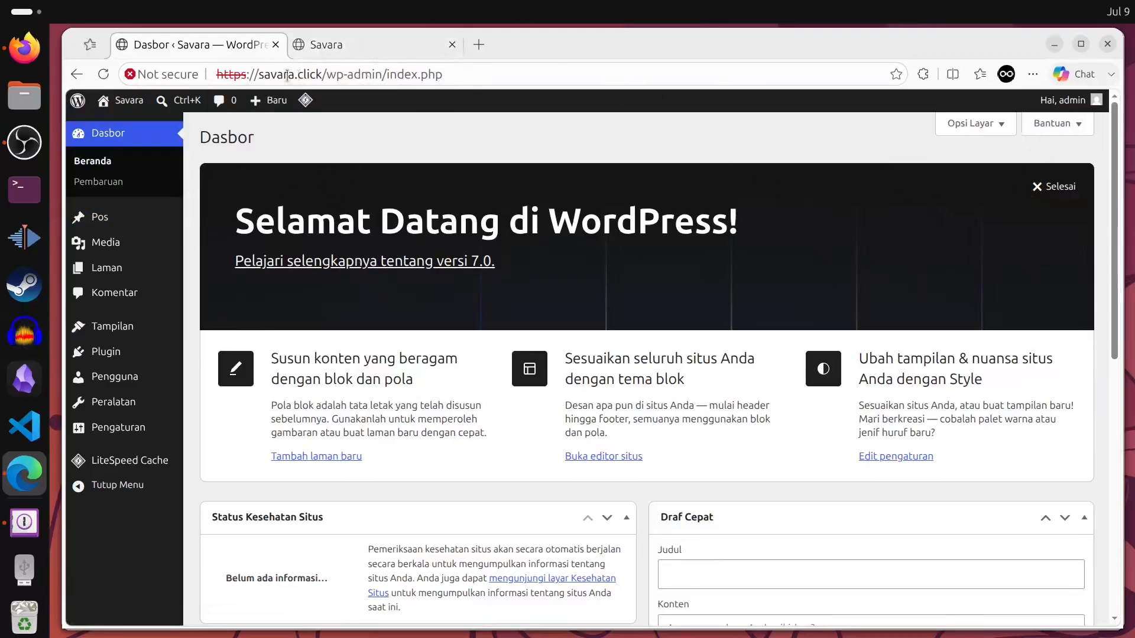
click(325, 45)
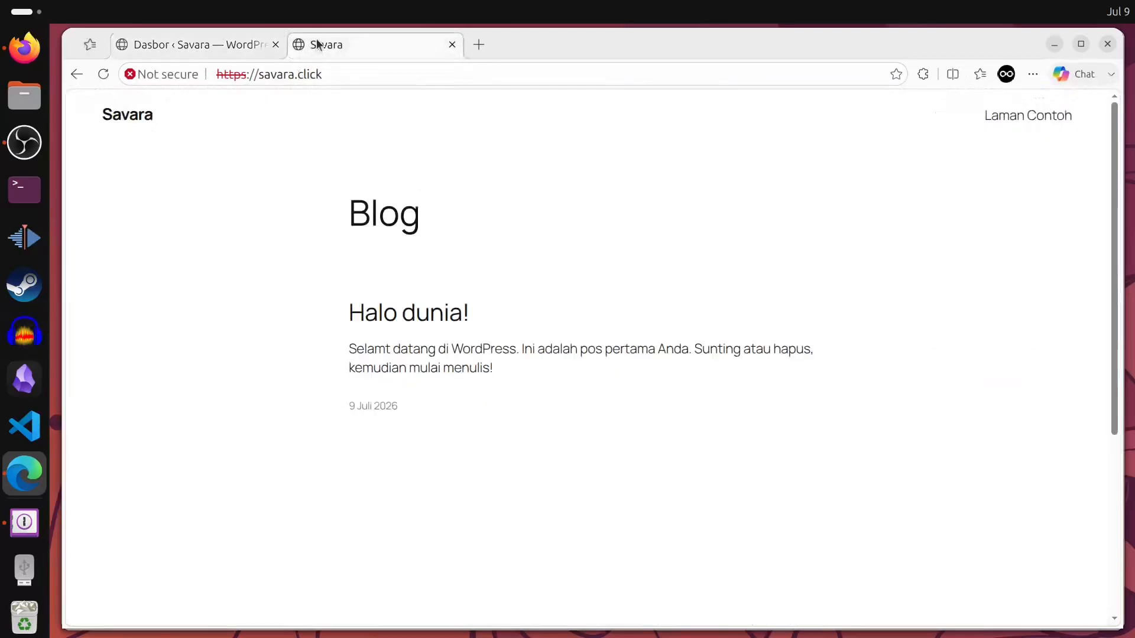
click(158, 54)
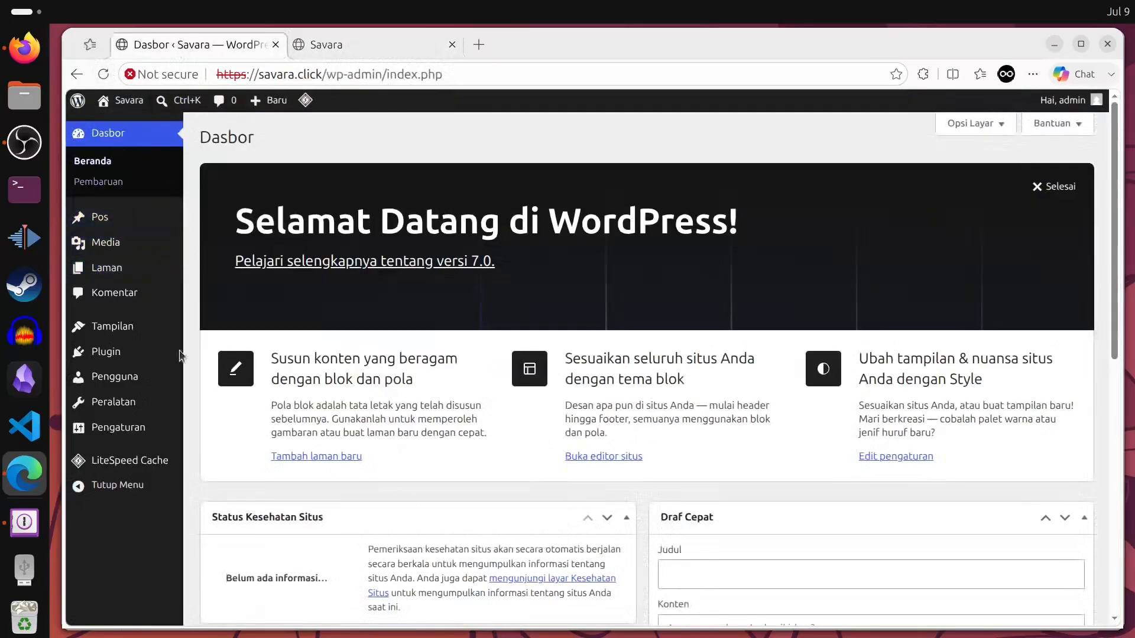
- Go to Tema > Tambahkan Tema, browse the Populer themes, and open Fork's details and preview
click(237, 332)
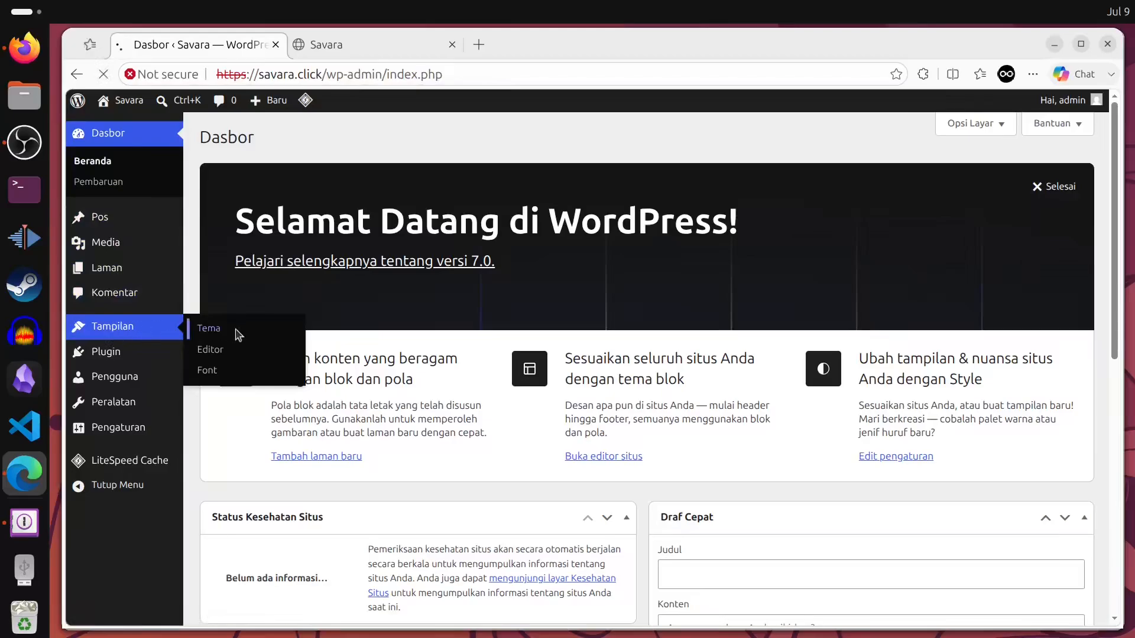
mouse_move(85, 404)
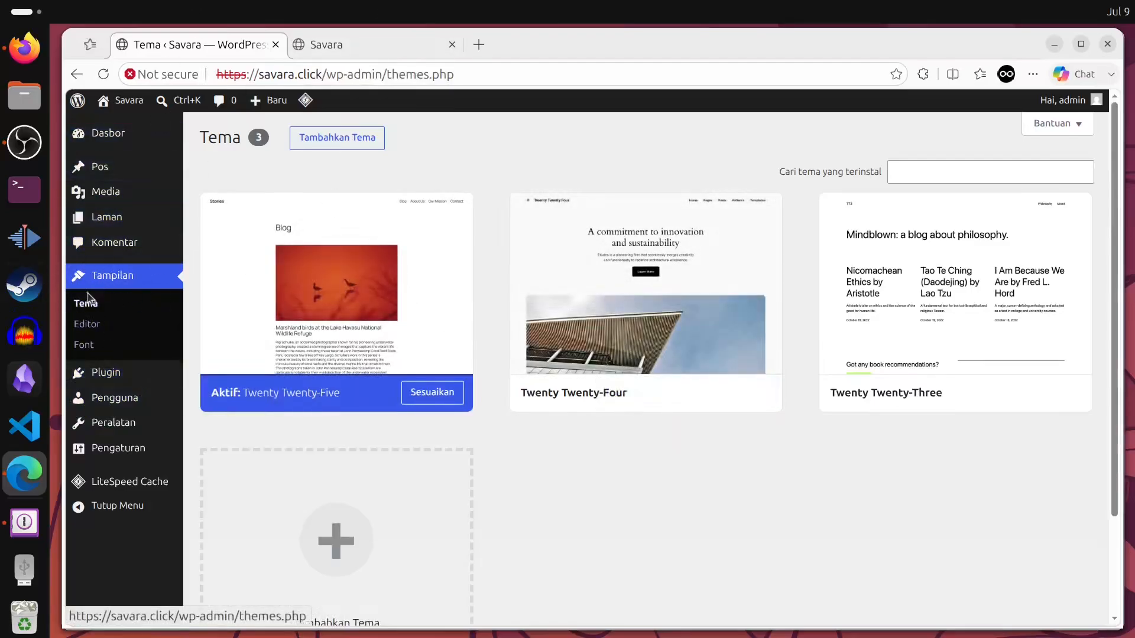
click(338, 140)
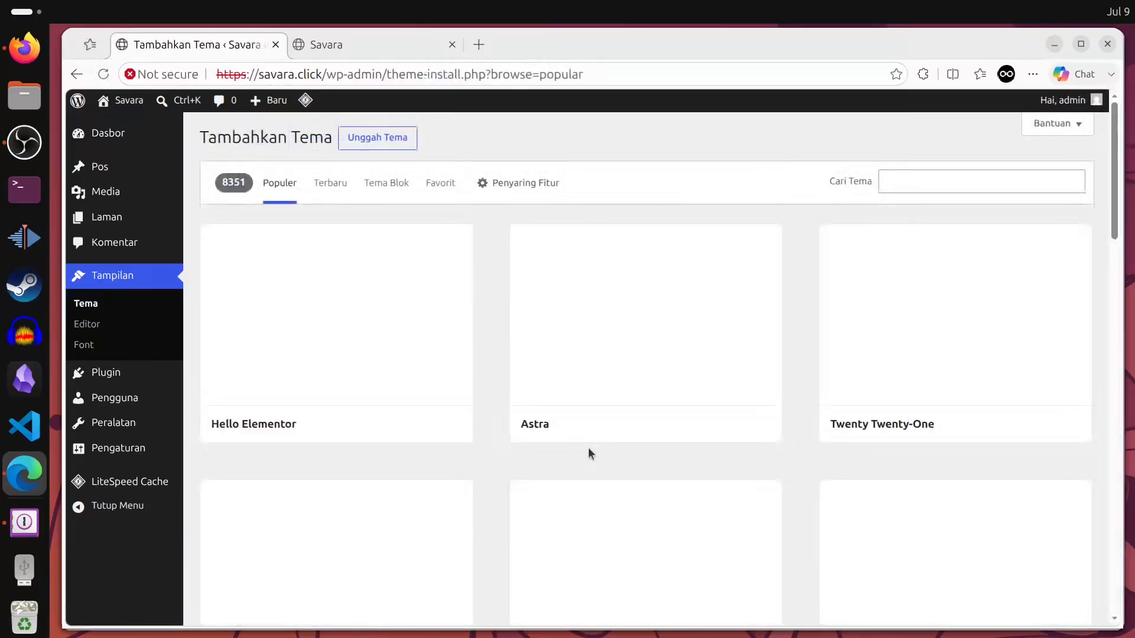
scroll(406, 283, down, 10)
scroll(404, 284, up, 7)
scroll(513, 361, down, 20)
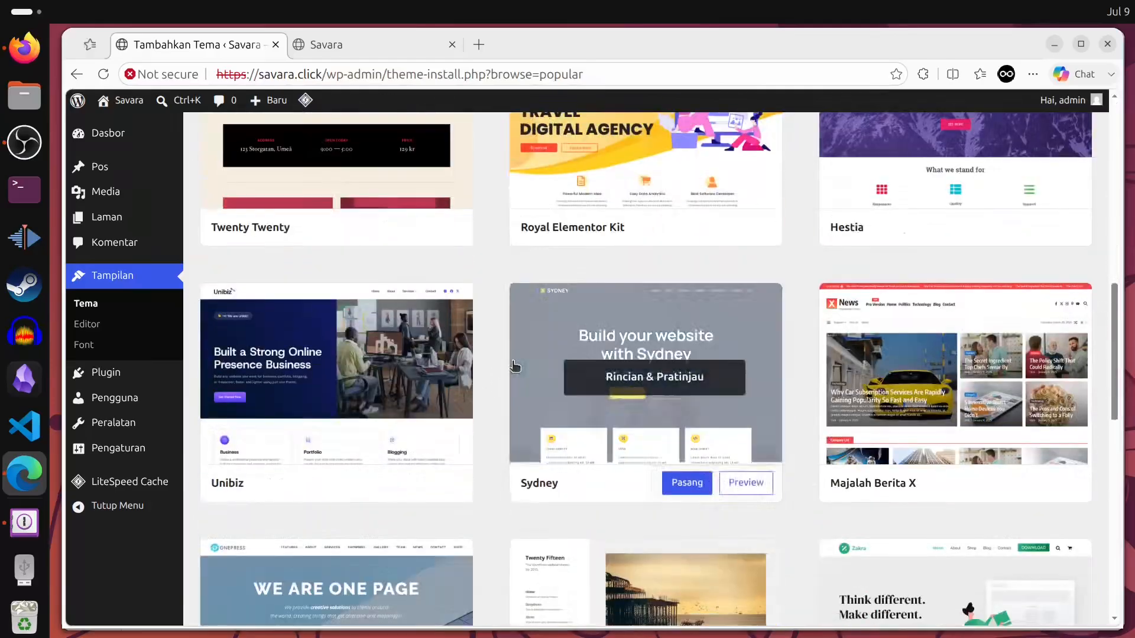
scroll(502, 361, up, 5)
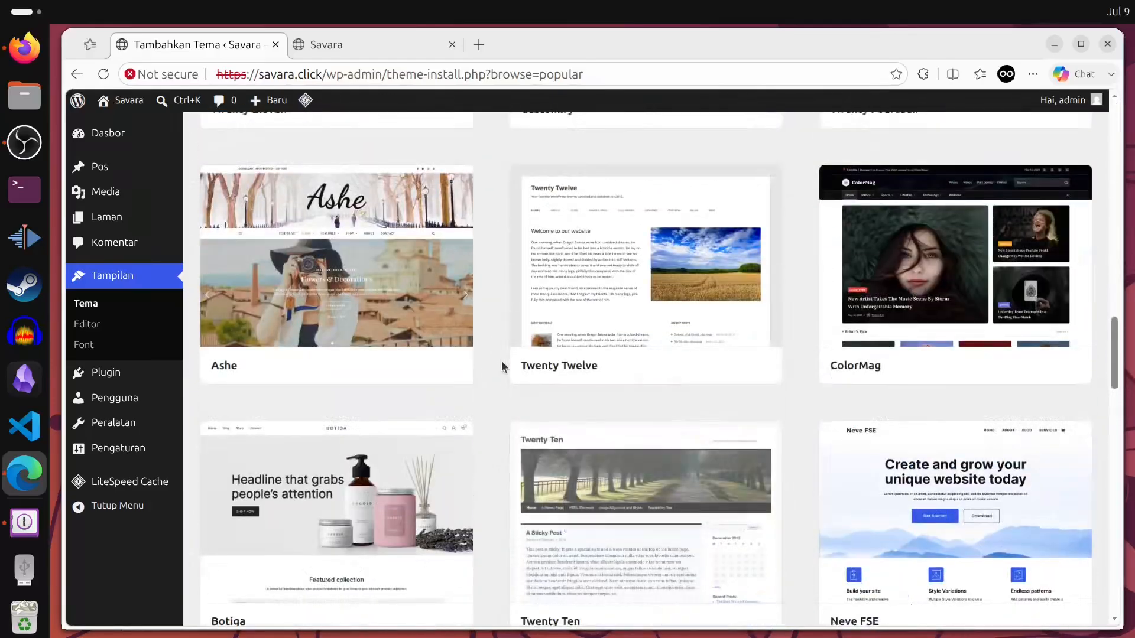
scroll(504, 362, down, 15)
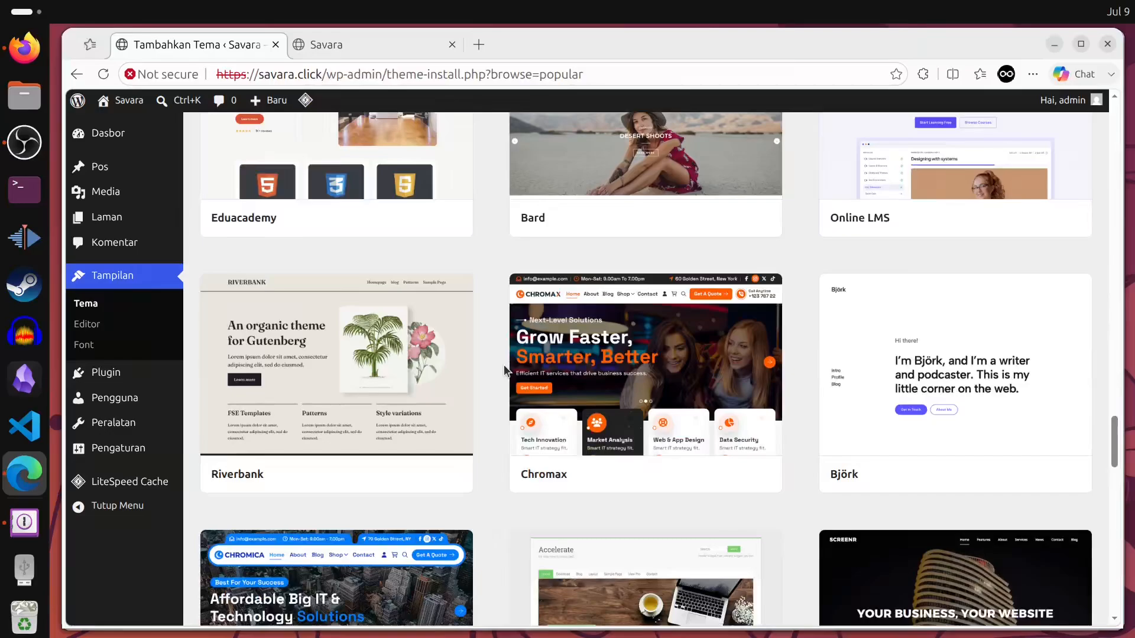
scroll(611, 405, down, 5)
scroll(611, 406, up, 5)
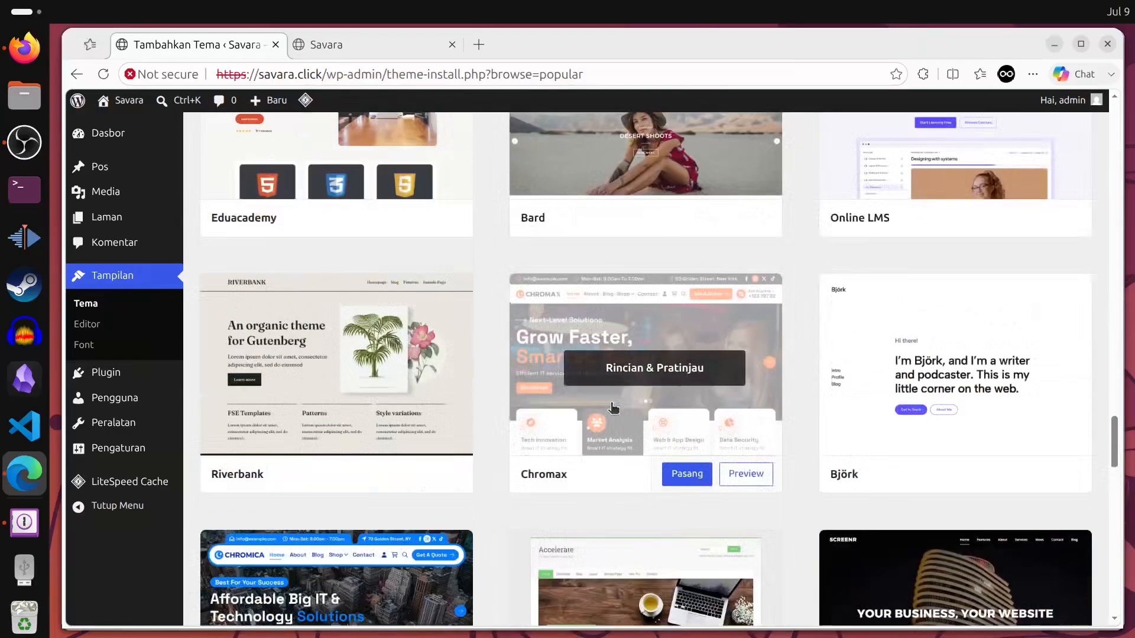
scroll(615, 404, down, 1)
scroll(615, 403, down, 9)
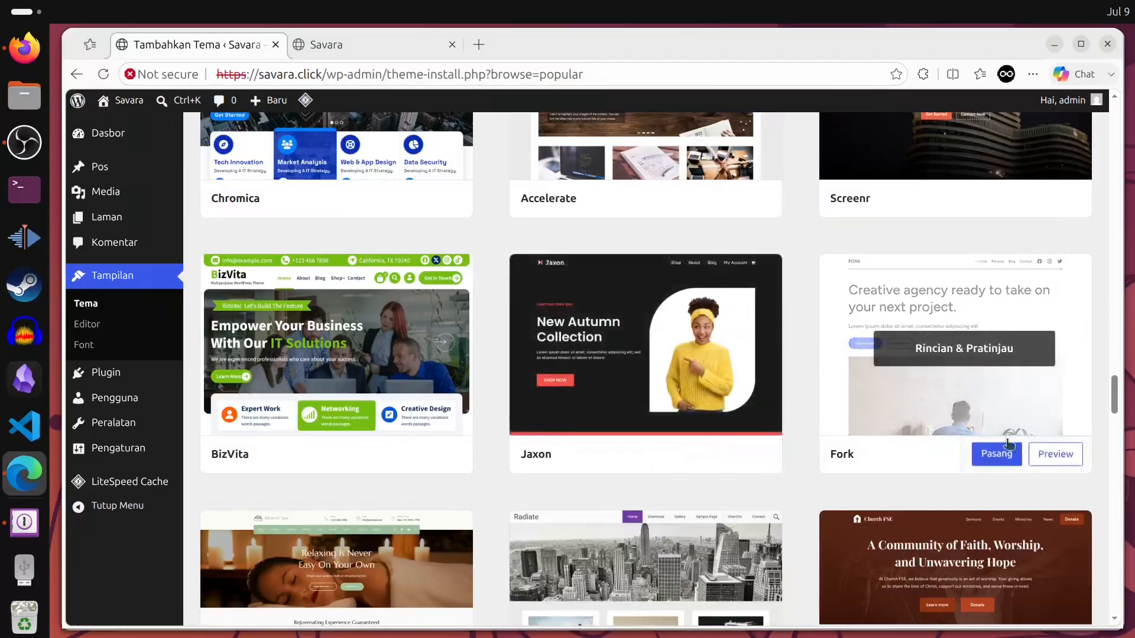
click(951, 347)
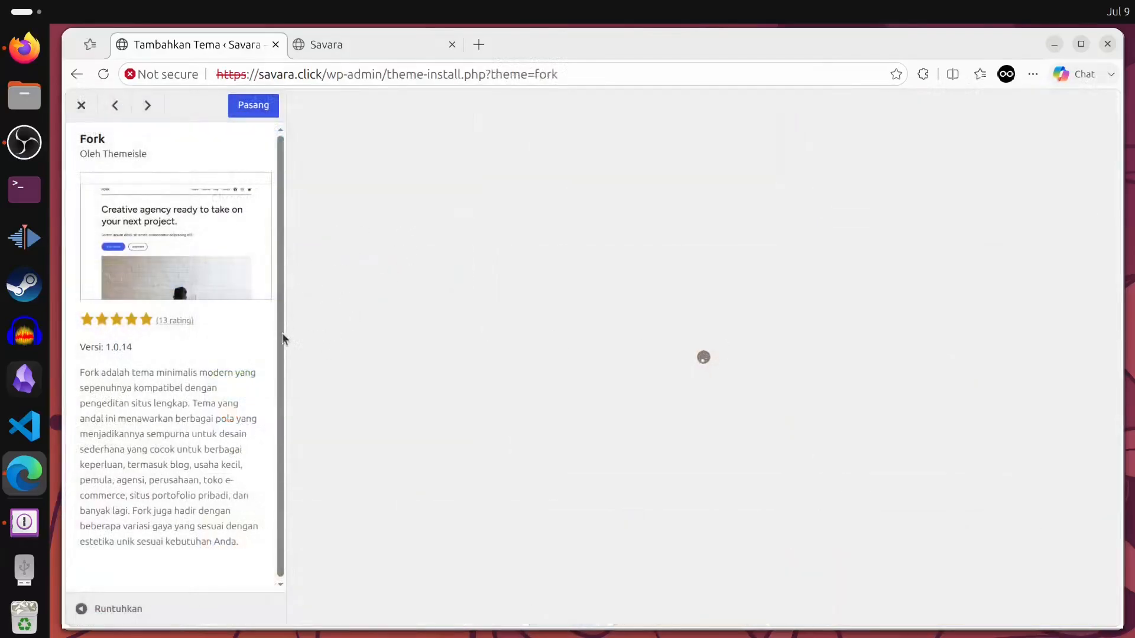
- Install the Fork theme, glance at the live site, then activate Fork
click(253, 105)
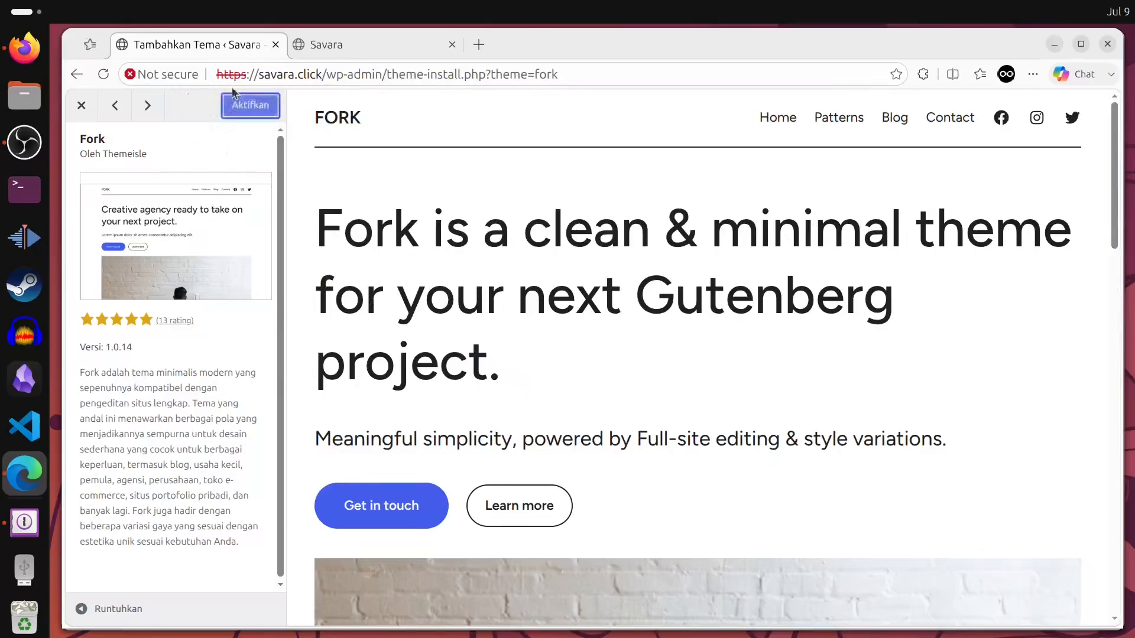
click(359, 52)
click(166, 43)
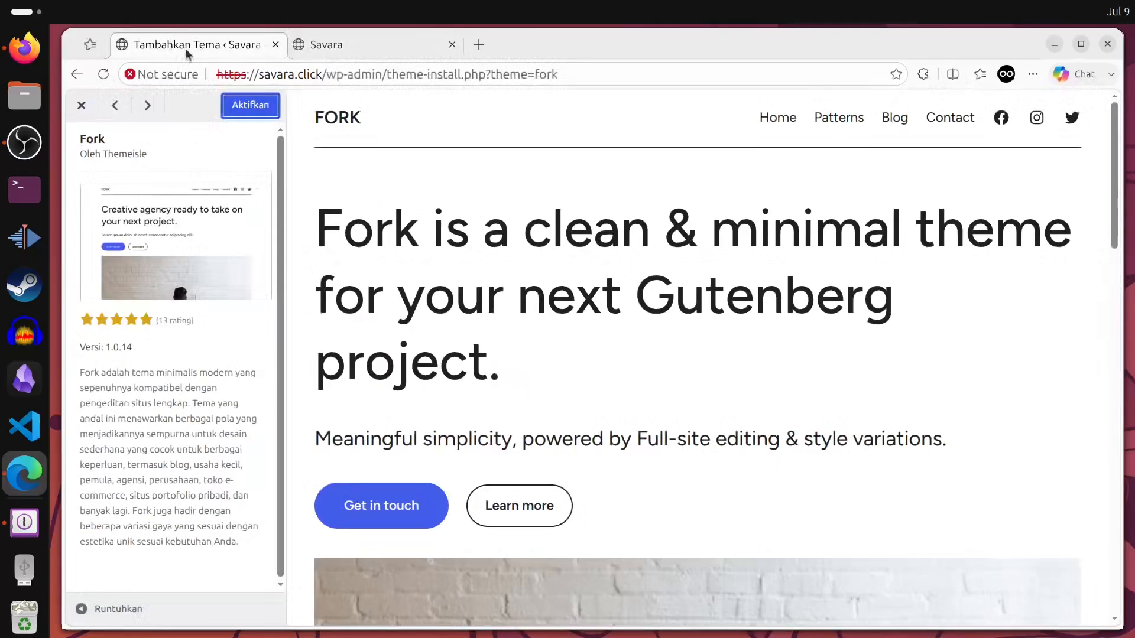
click(255, 104)
- Reload the live Savara tab and scroll the Fork front page, selecting the hero heading text
click(354, 50)
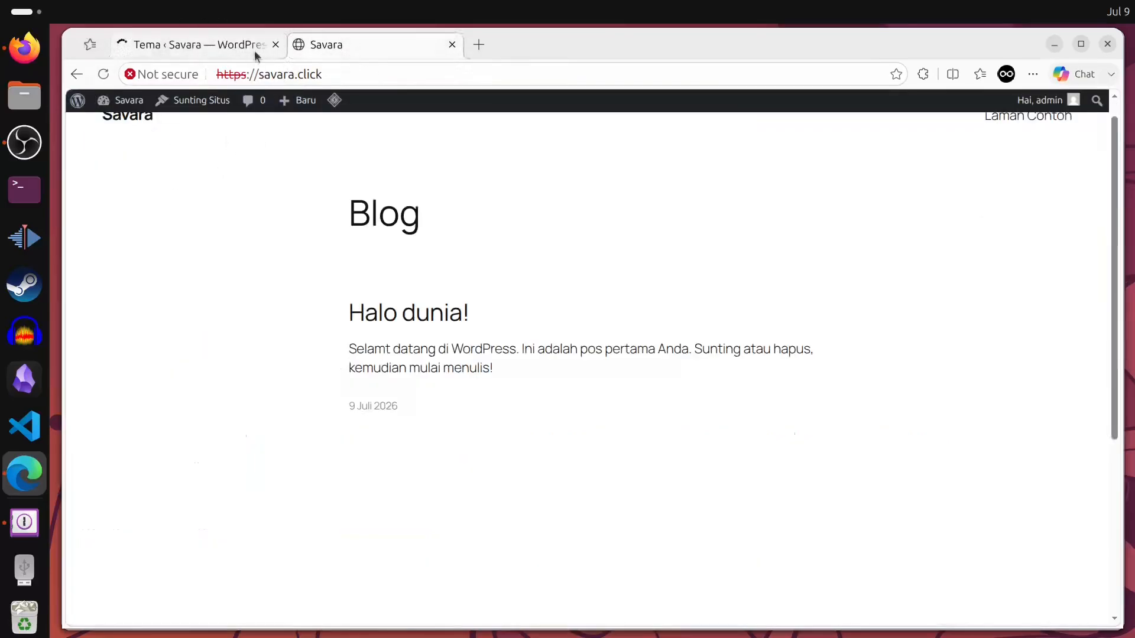
click(104, 75)
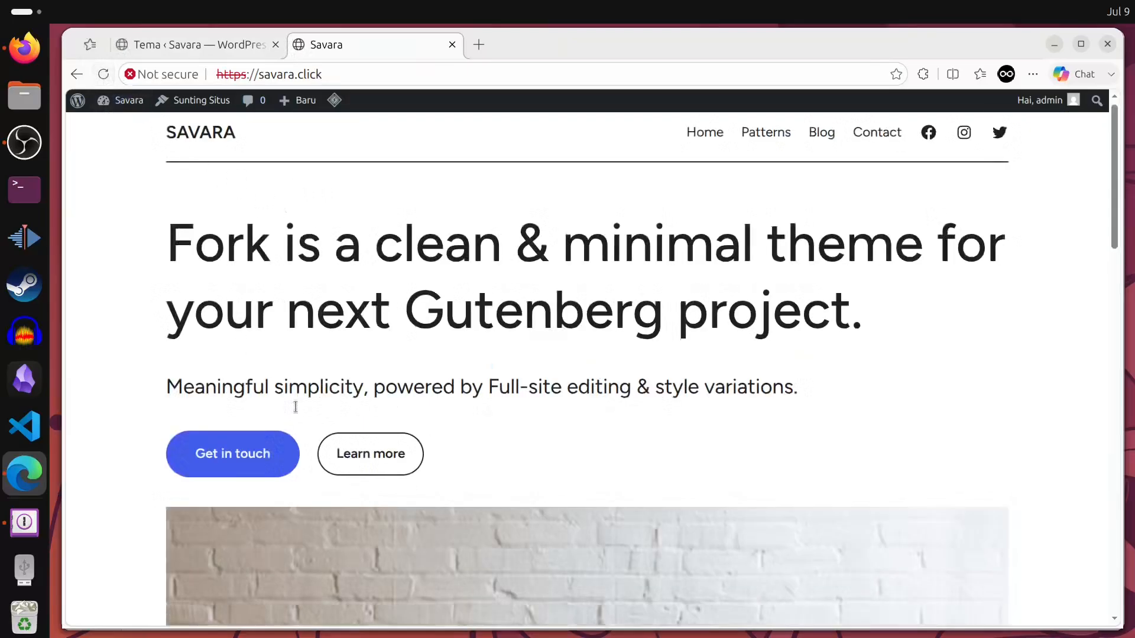
scroll(673, 265, down, 2)
scroll(388, 441, up, 2)
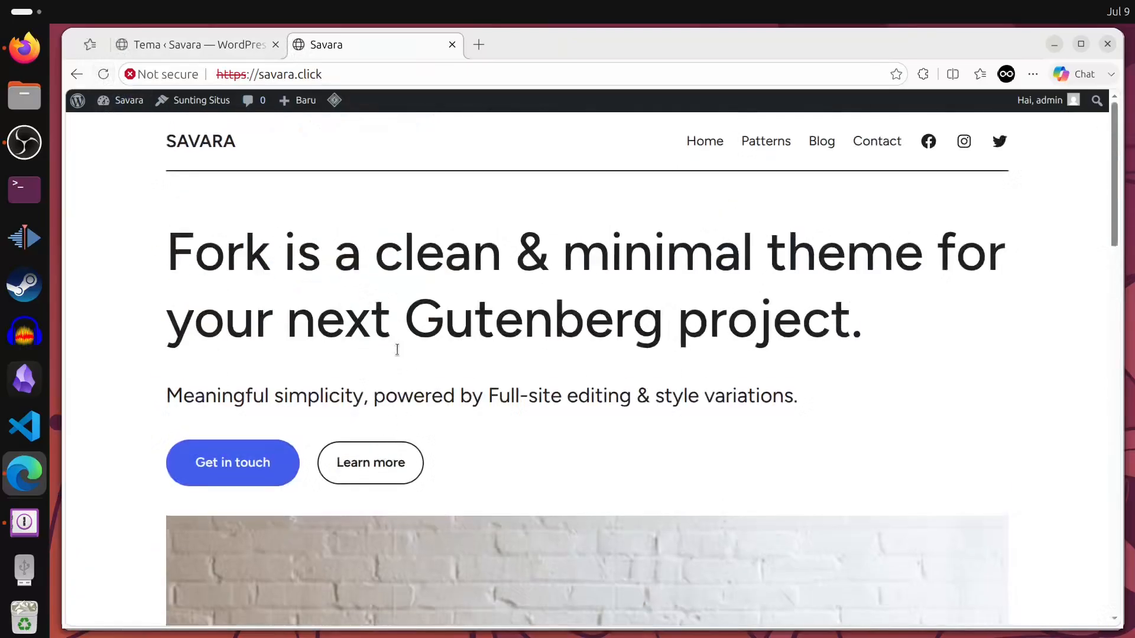
scroll(255, 343, down, 8)
scroll(704, 369, up, 8)
drag(168, 255, 757, 314)
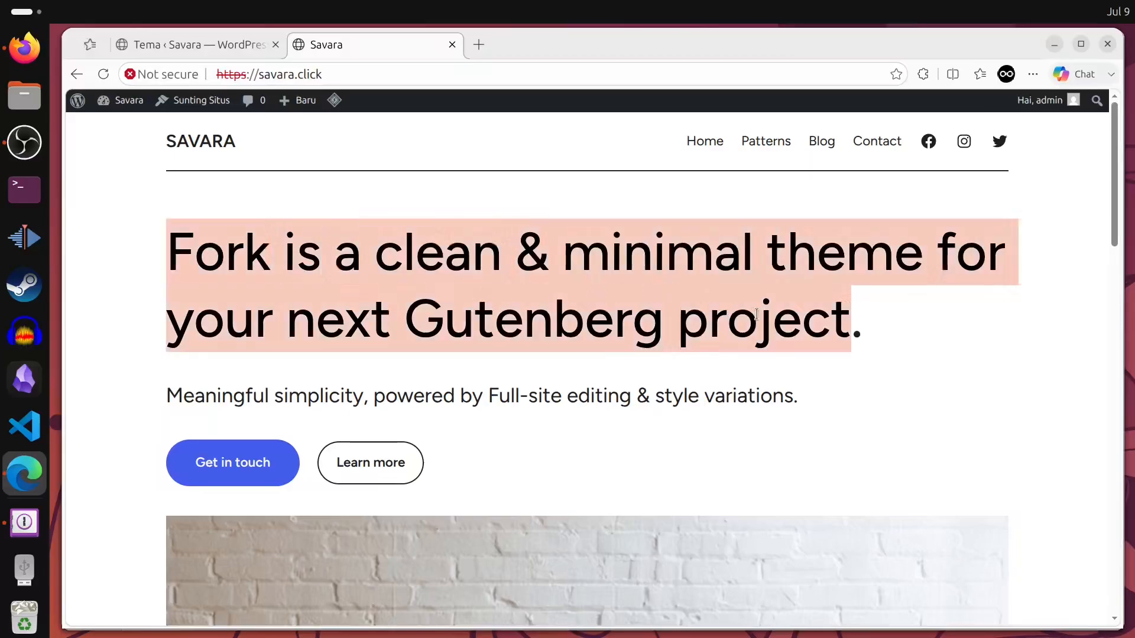
drag(825, 317, 849, 318)
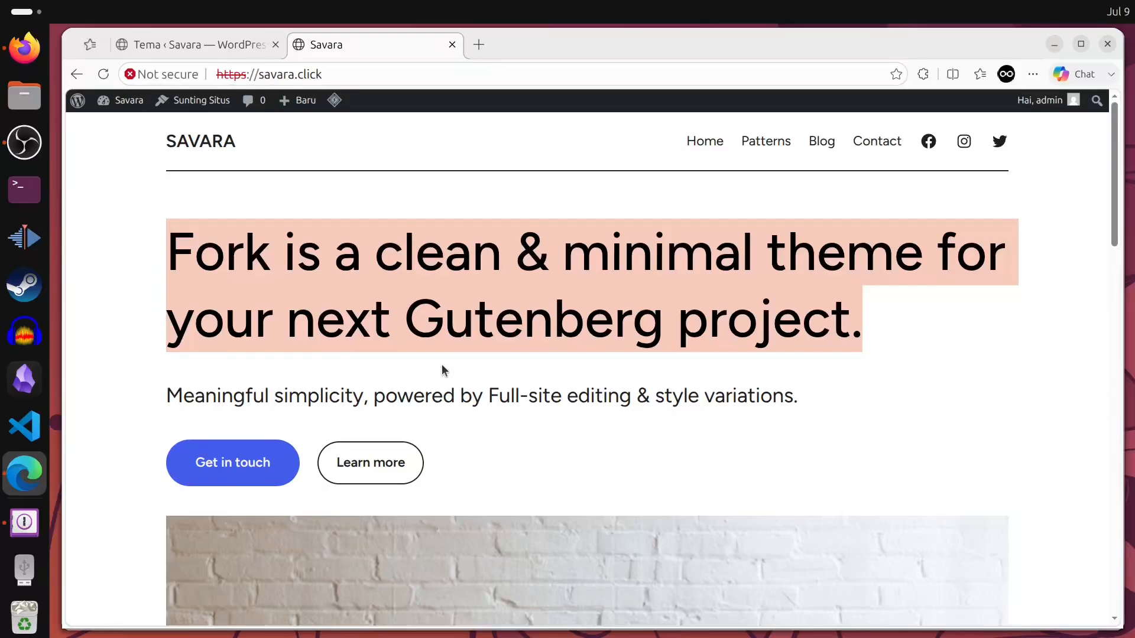
scroll(375, 349, down, 10)
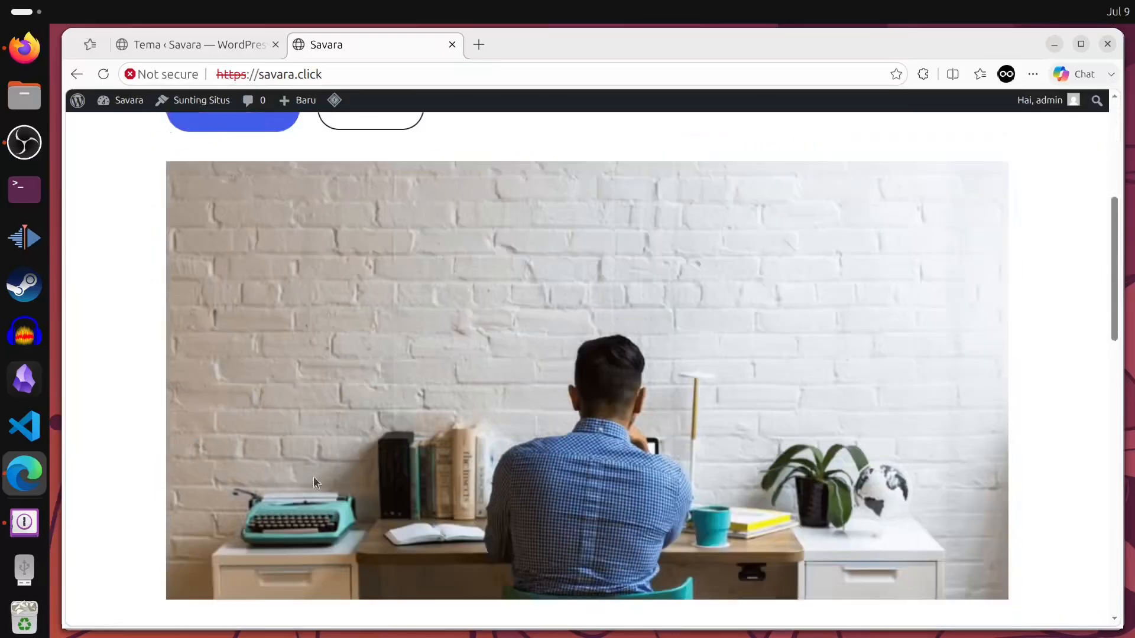
scroll(562, 477, down, 1)
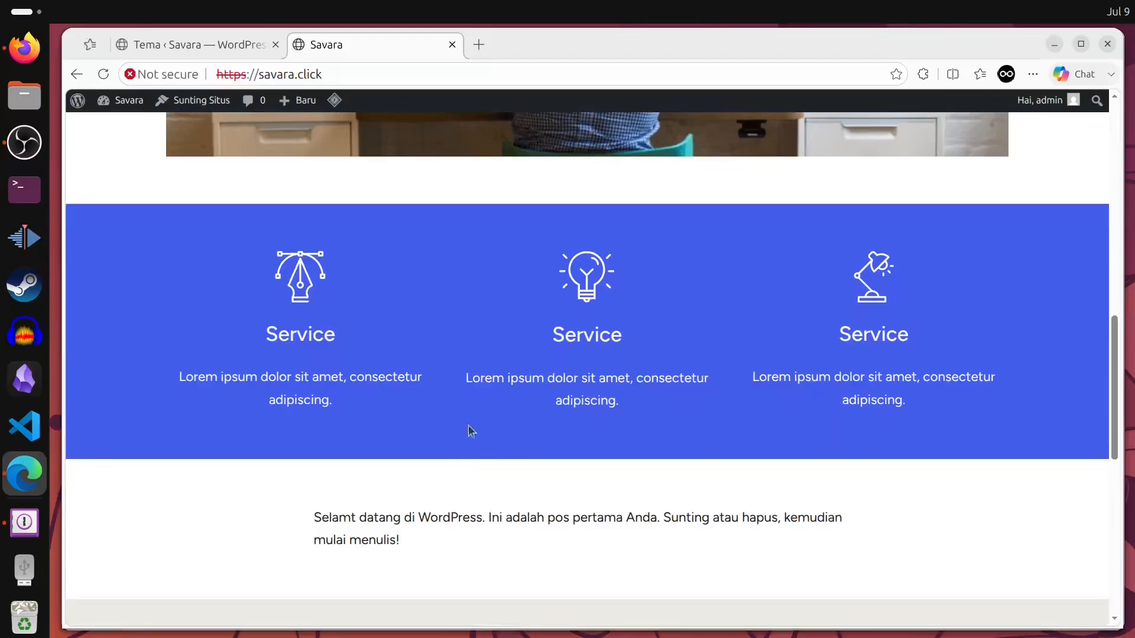